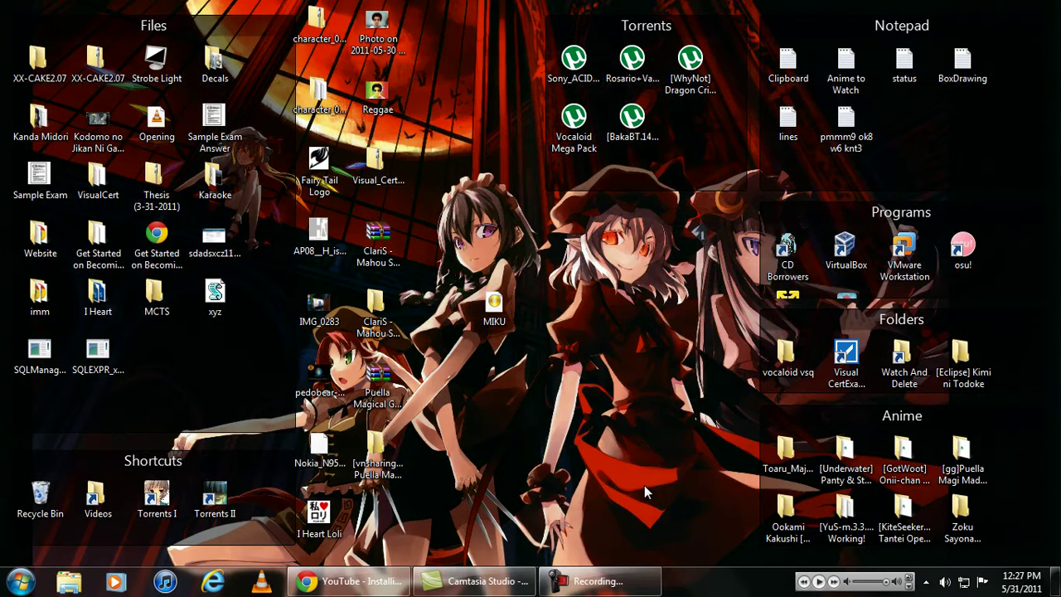
Open and dismiss the desktop and taskbar context menus several times
right_click(645, 489)
left_click(611, 503)
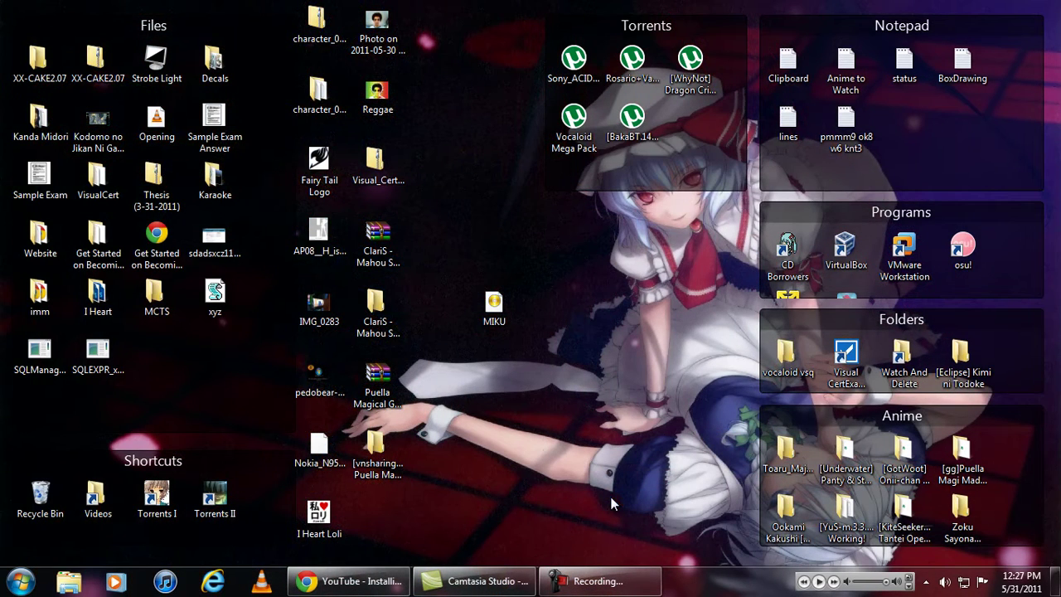
right_click(630, 401)
left_click(615, 405)
right_click(702, 572)
right_click(586, 499)
left_click(557, 494)
right_click(557, 493)
left_click(544, 495)
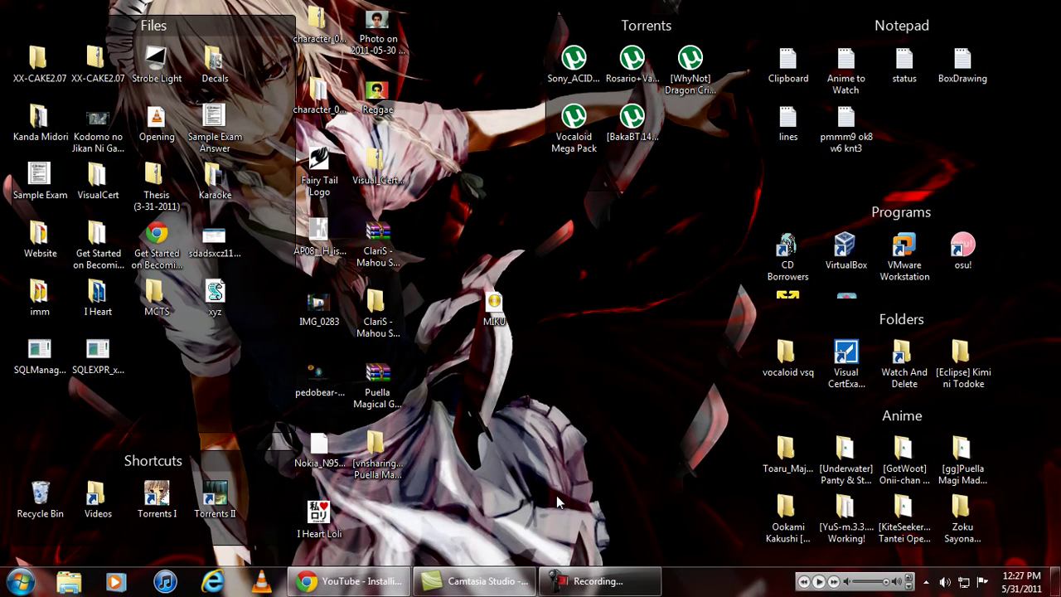
Bring back the 'Installing Vocaloid' YouTube page, read its description, and close the Yahoo Messenger popup
left_click(381, 584)
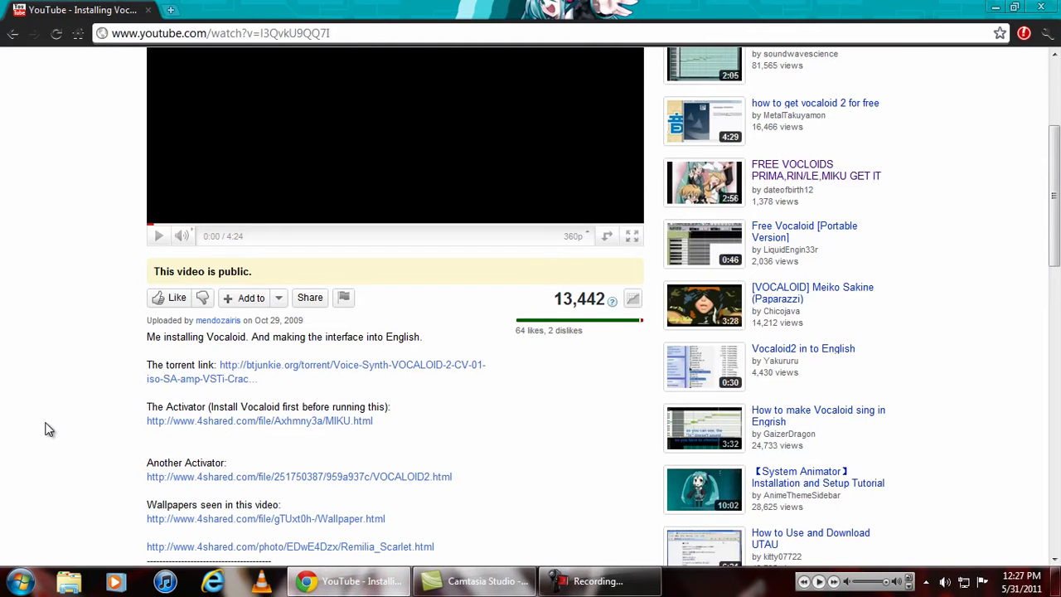
scroll(48, 428, "up", 2)
scroll(48, 429, "up", 1)
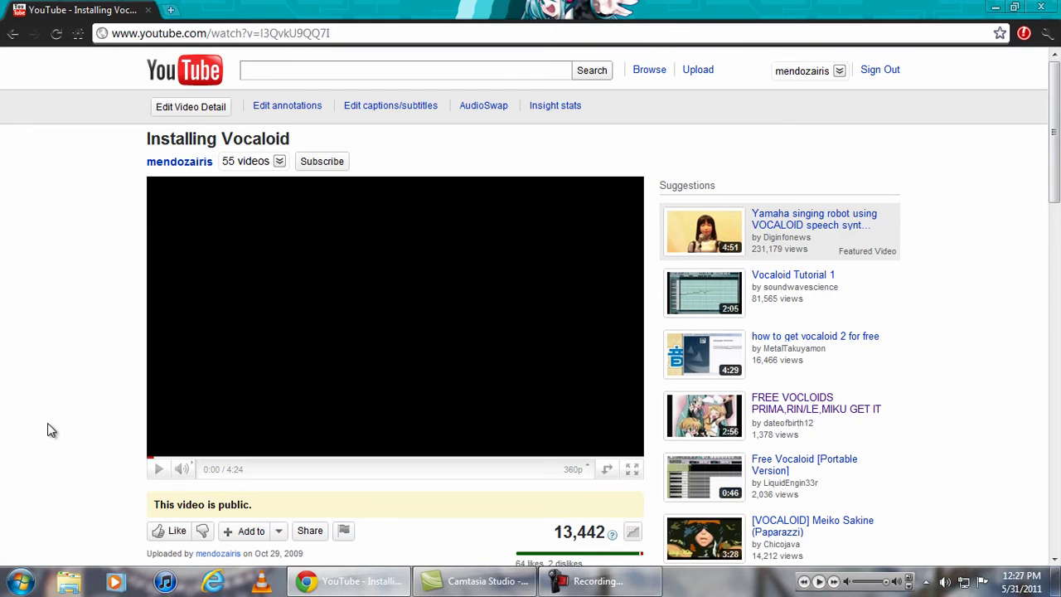
scroll(48, 428, "down", 4)
scroll(48, 429, "down", 2)
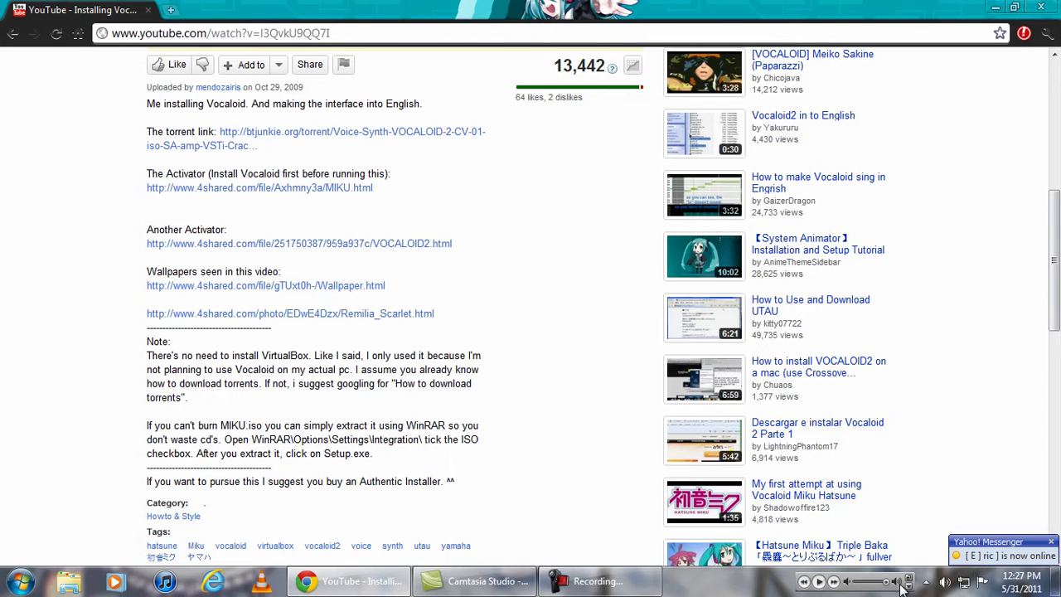
left_click(1051, 544)
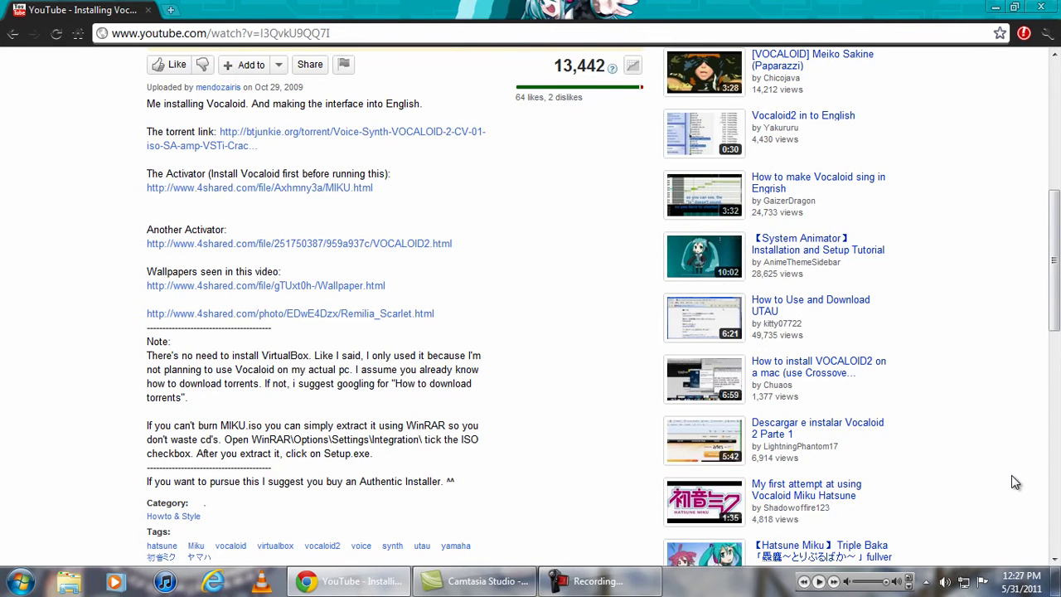
scroll(1012, 469, "up", 5)
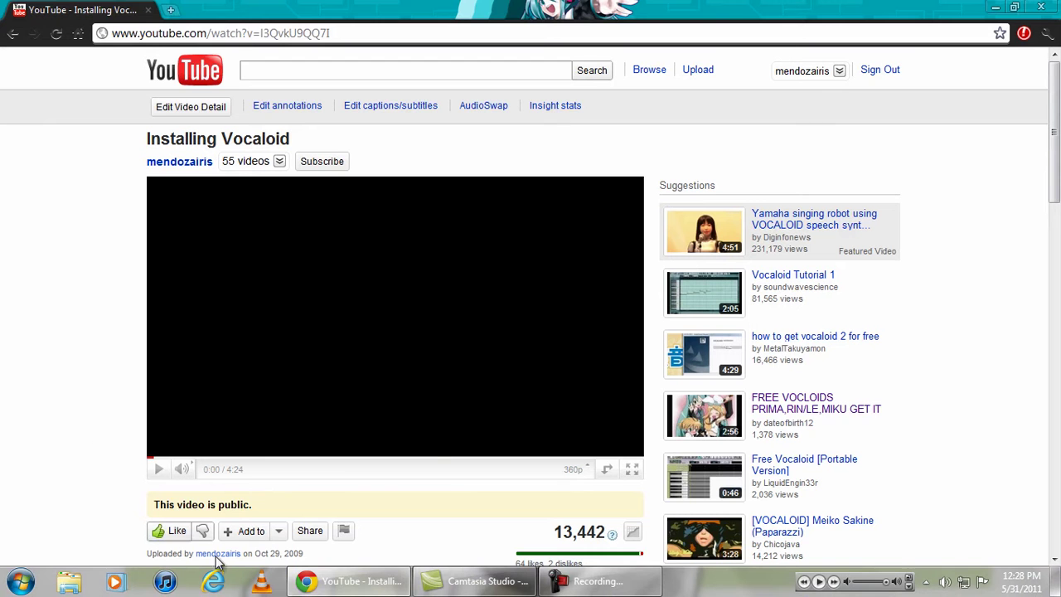
Minimize the browser and select the MIKU disc image on the desktop, checking its options
left_click(355, 590)
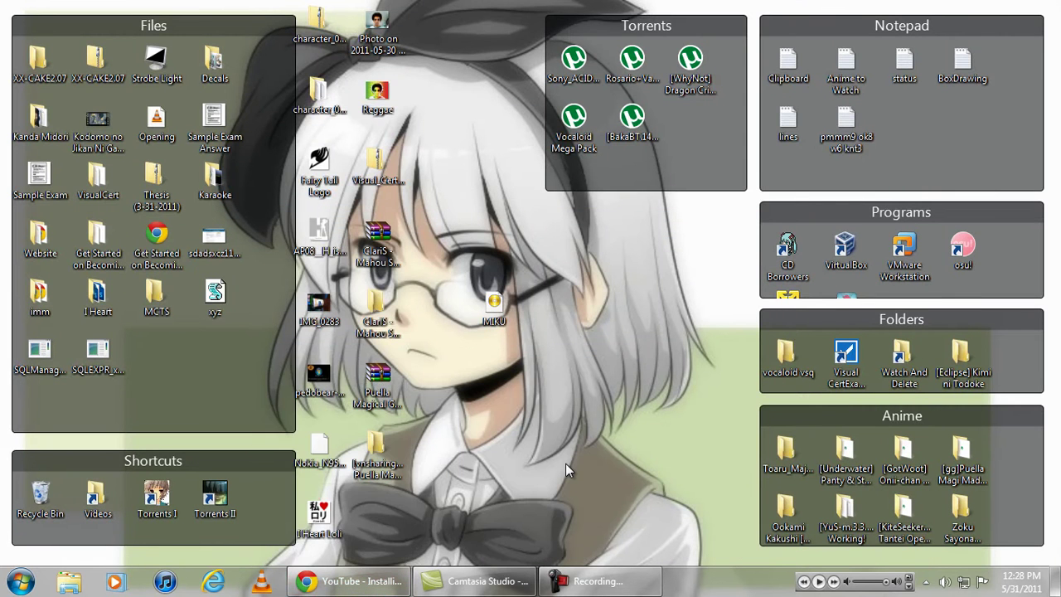
left_click_drag(559, 391, 479, 282)
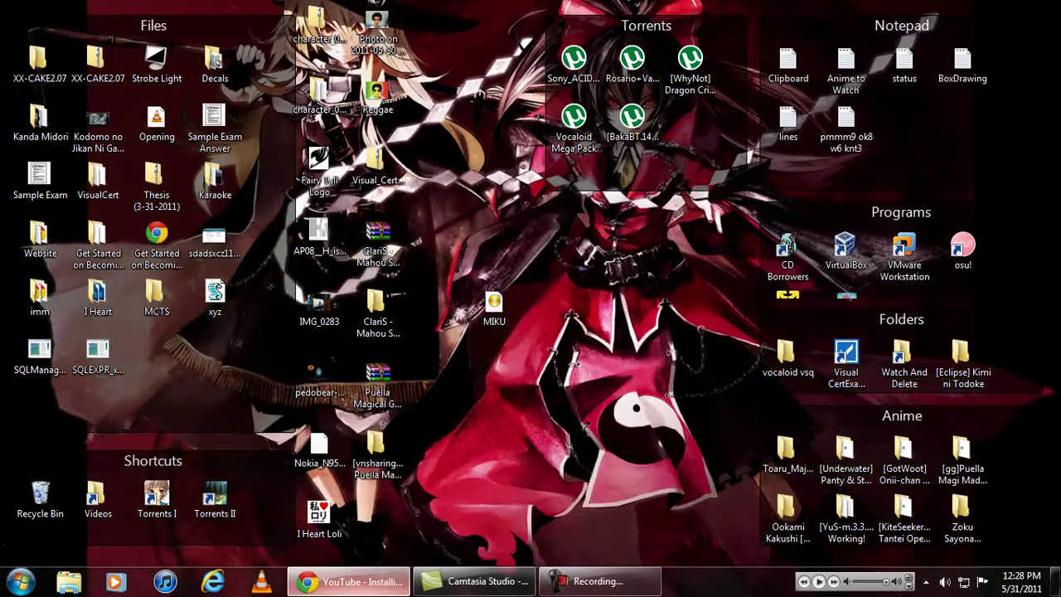
left_click(348, 581)
scroll(41, 365, "down", 5)
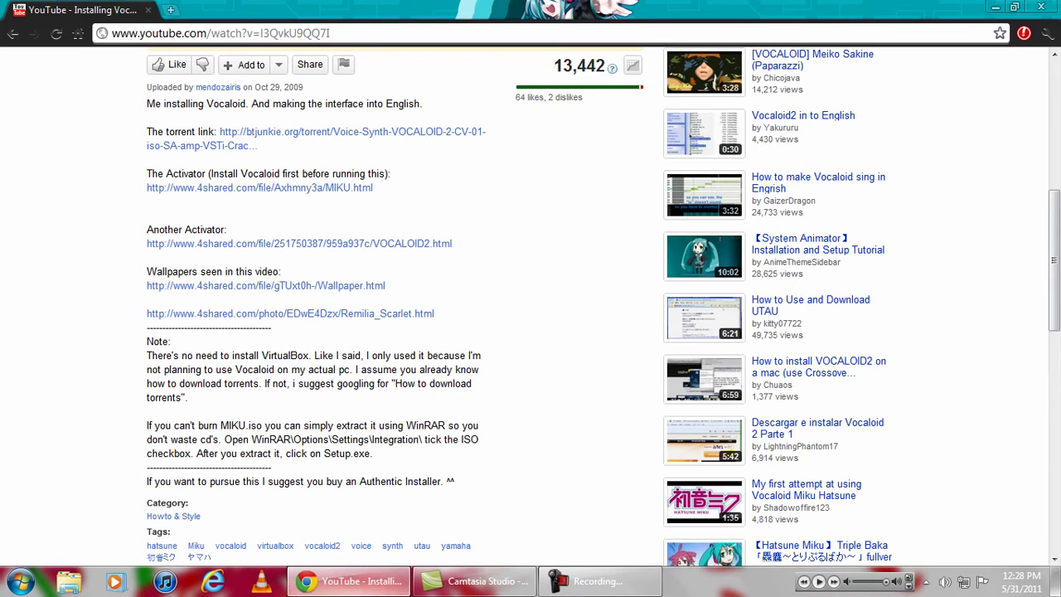
left_click(349, 581)
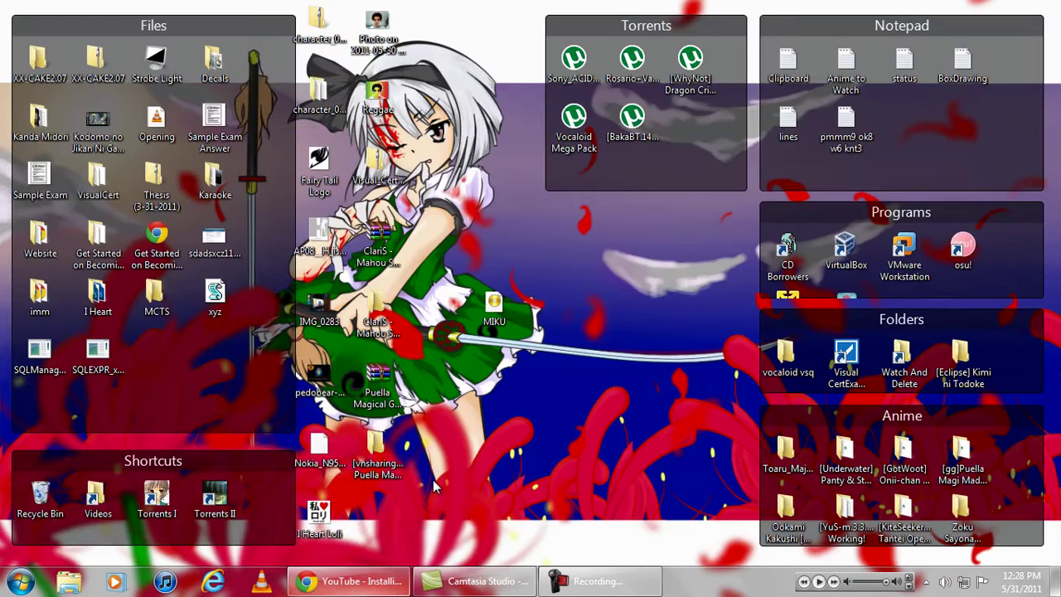
right_click(498, 305)
left_click(478, 410)
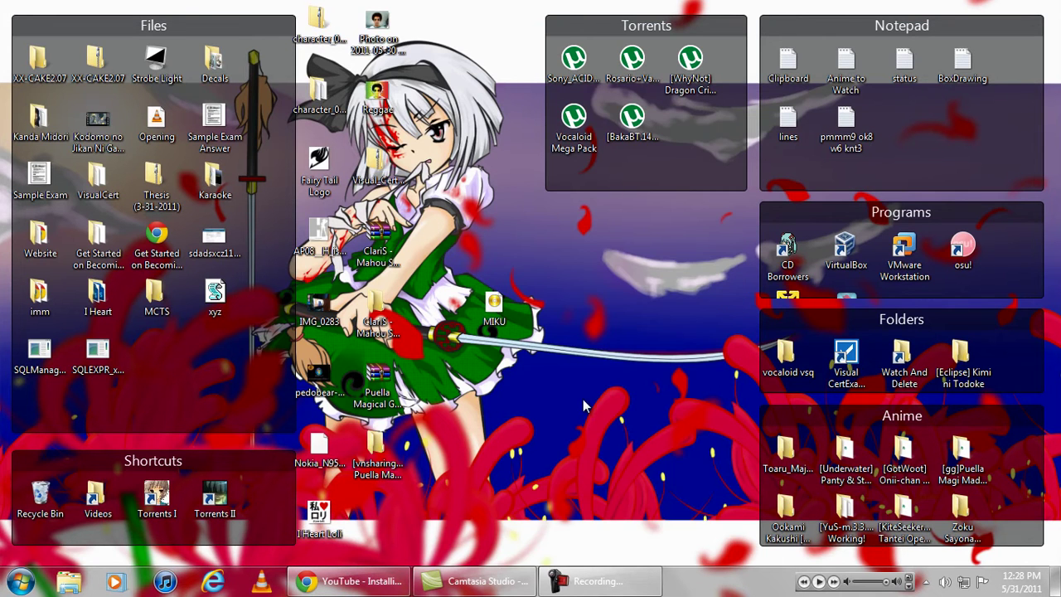
In Start > All Programs, scroll down and expand the InfraRecorder folder
left_click(20, 581)
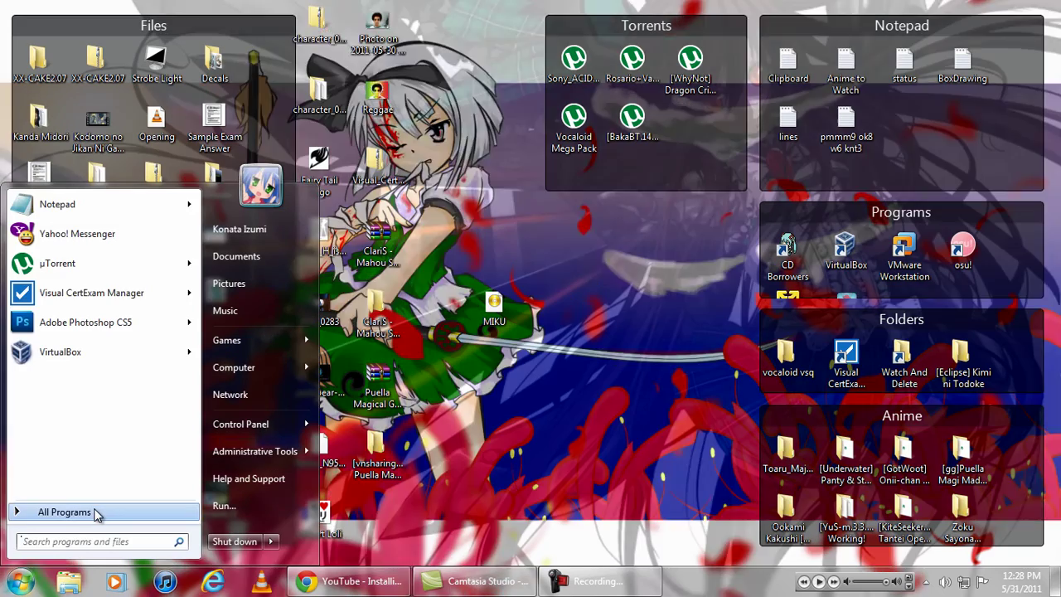
left_click(94, 510)
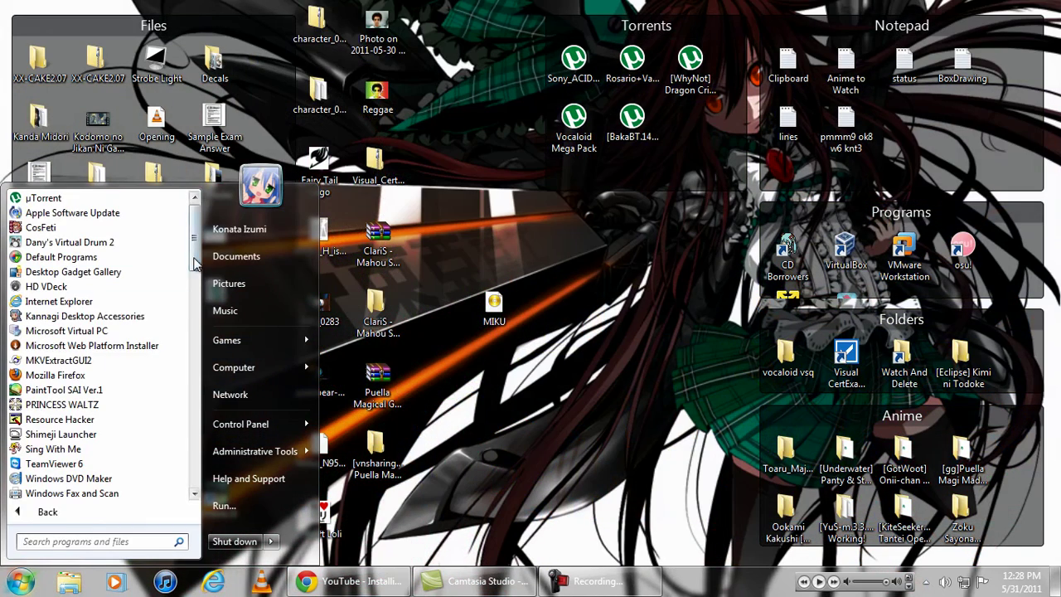
scroll(196, 273, "down", 1)
left_click_drag(195, 273, 191, 390)
left_click(96, 438)
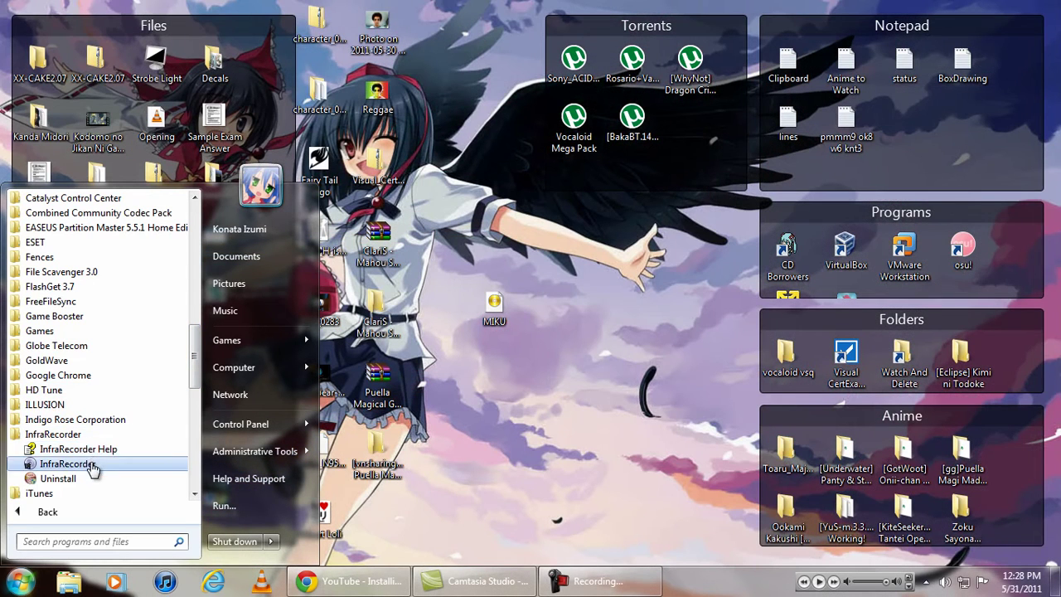
Launch InfraRecorder, start Write Image, and browse to the Desktop folder
left_click(88, 466)
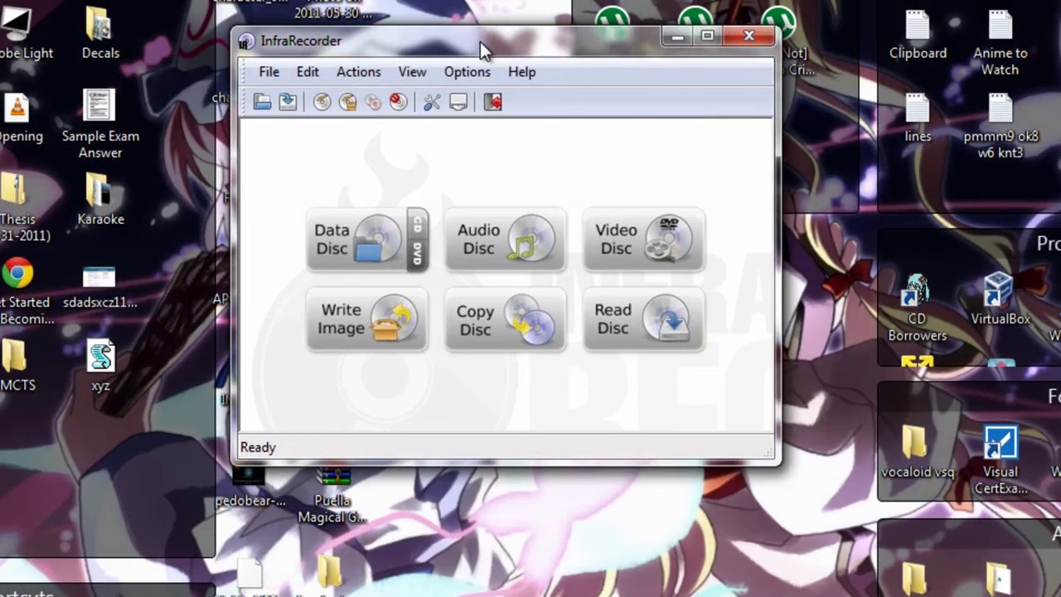
left_click_drag(480, 42, 614, 78)
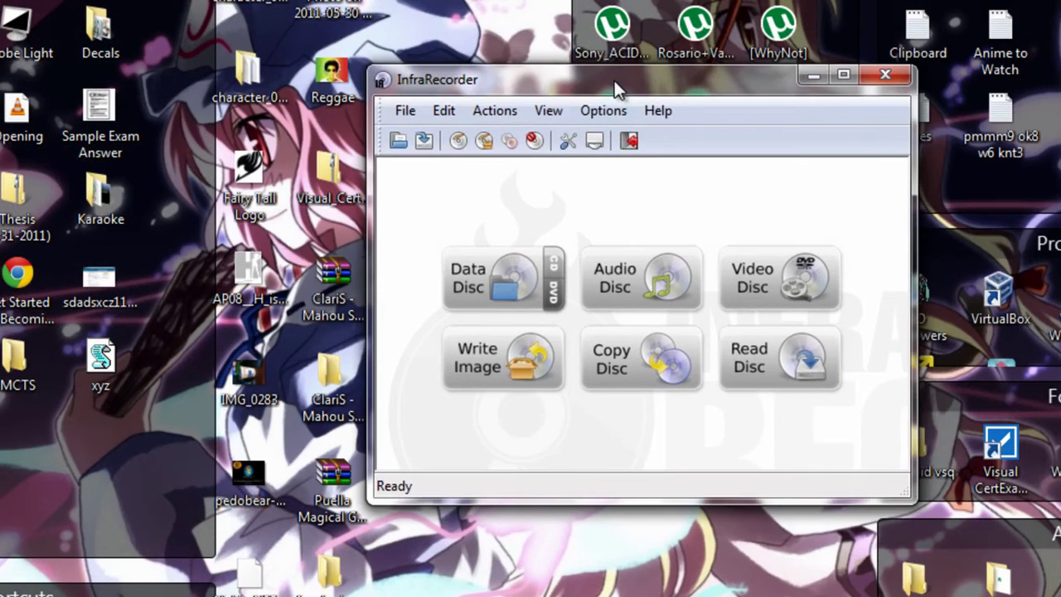
left_click(487, 352)
left_click(455, 287)
left_click_drag(981, 201, 970, 409)
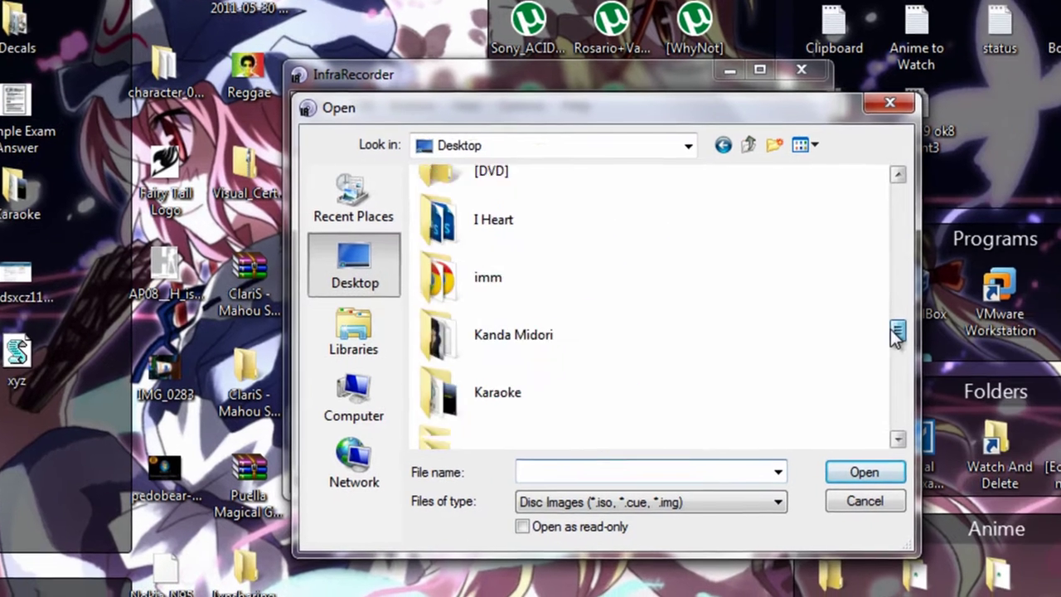
mouse_move(821, 402)
left_mouse_down()
mouse_move(822, 440)
mouse_move(822, 403)
left_mouse_up()
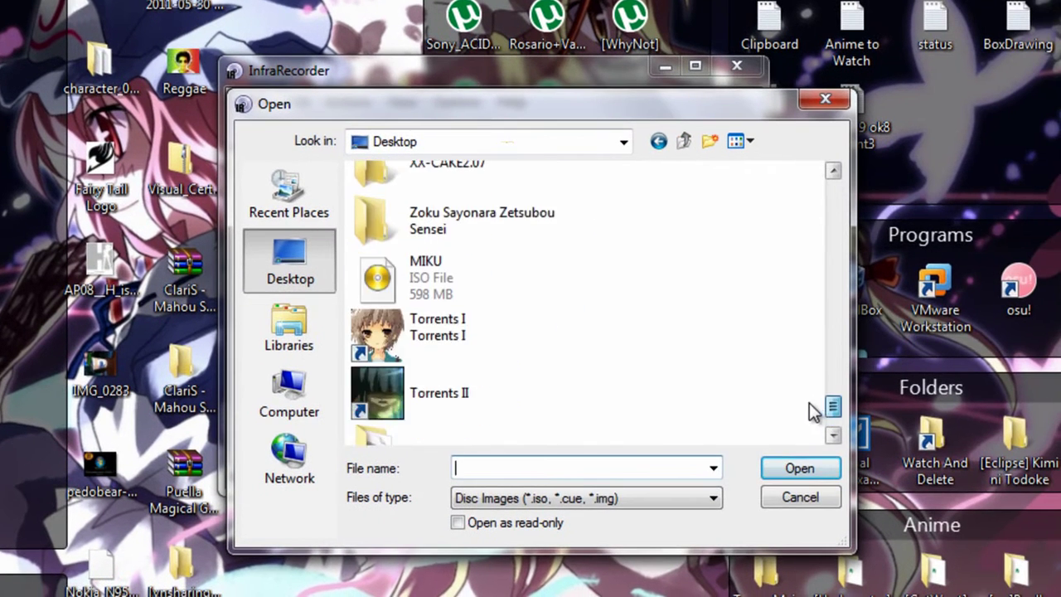
Load MIKU.iso for burning, then cancel the burn and close InfraRecorder
left_click(463, 291)
double_click(463, 291)
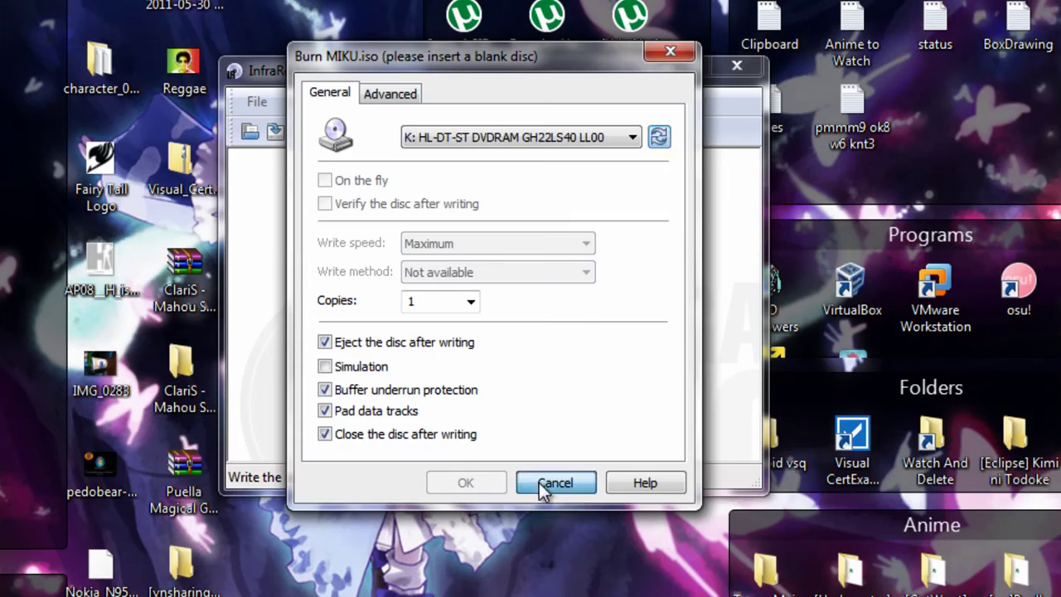
left_click(553, 482)
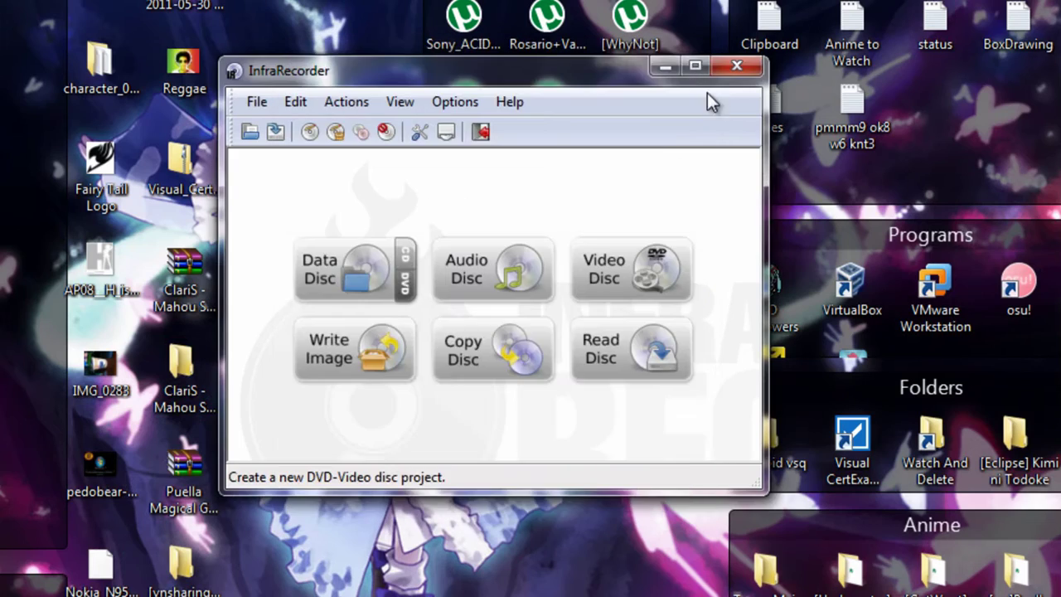
left_click(742, 69)
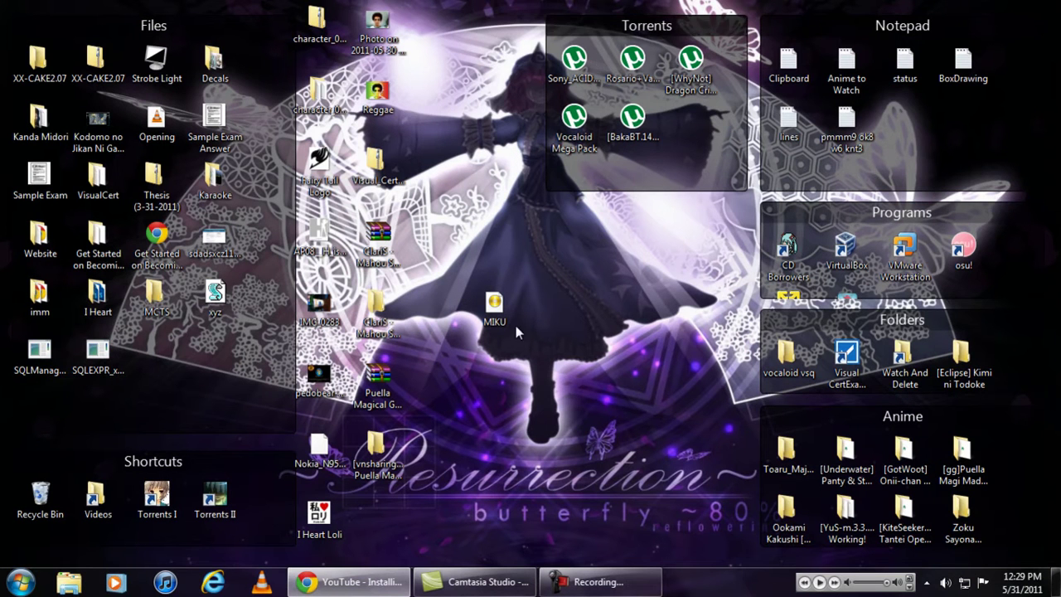
right_click(563, 400)
right_click(575, 402)
right_click(575, 401)
right_click(583, 398)
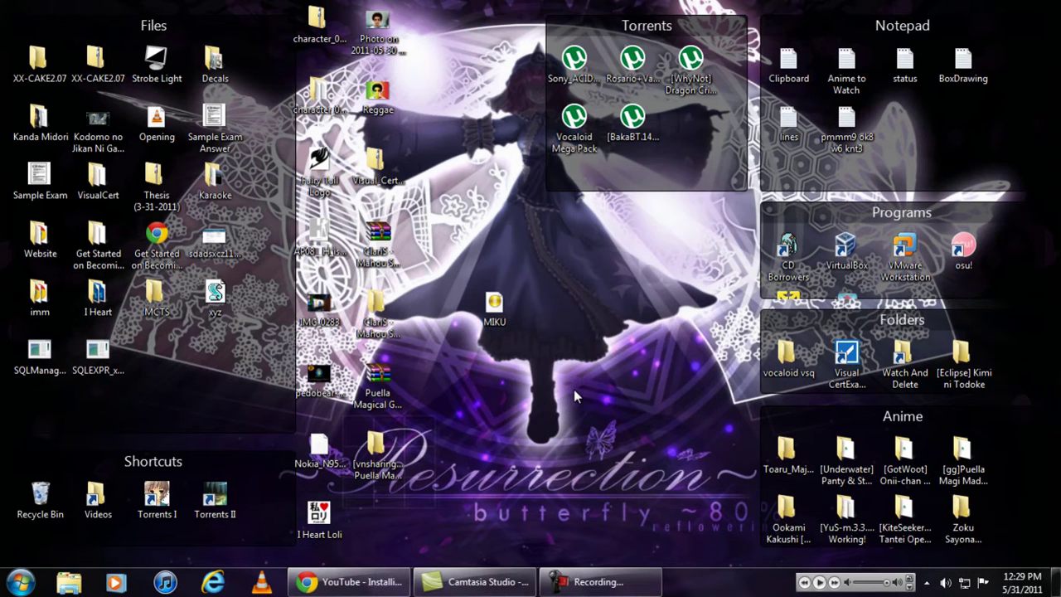
right_click(574, 389)
left_click(563, 390)
left_click_drag(558, 392, 489, 294)
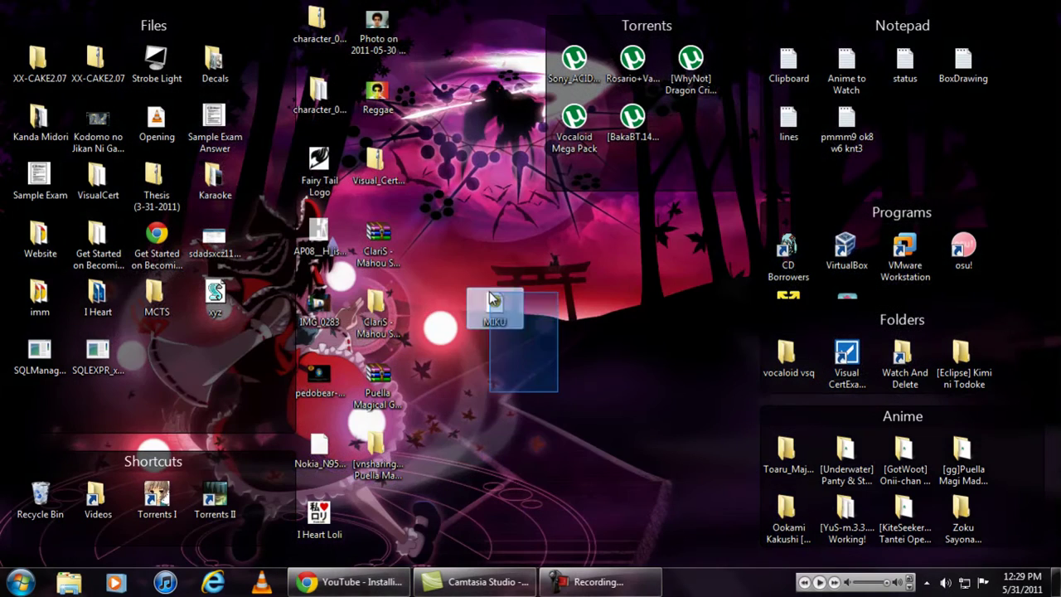
left_click(585, 374)
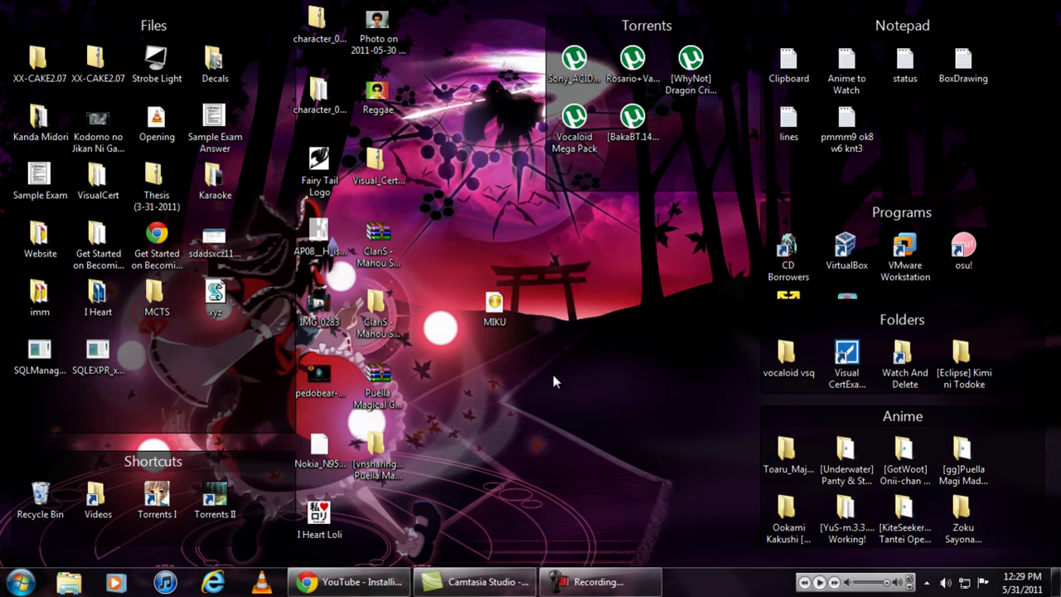
Open the MIKU disc in drive K: from Computer, run its setup, and close the disc window
left_click(20, 582)
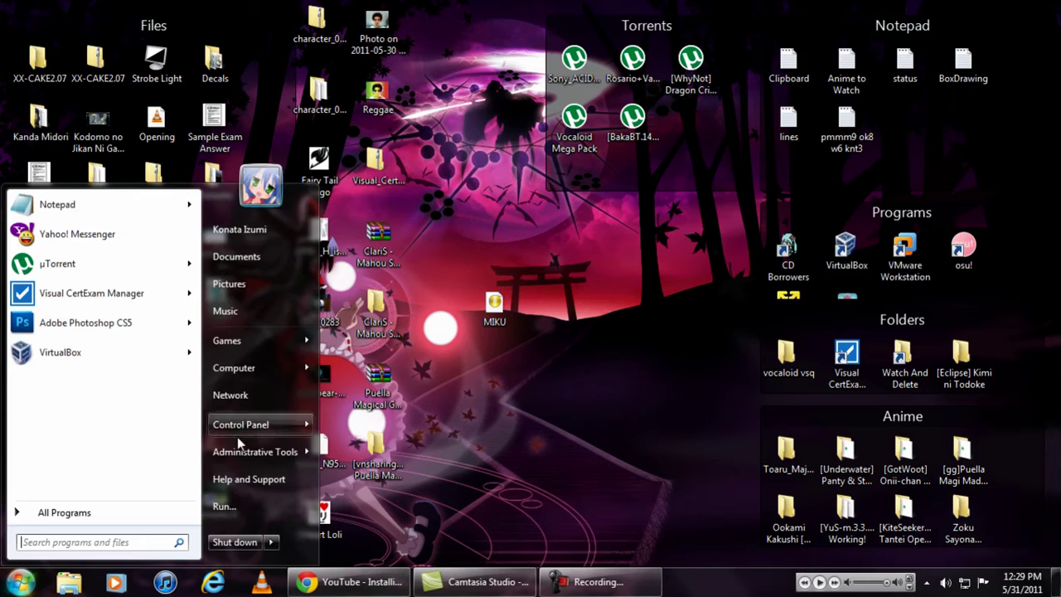
right_click(271, 368)
left_click(297, 377)
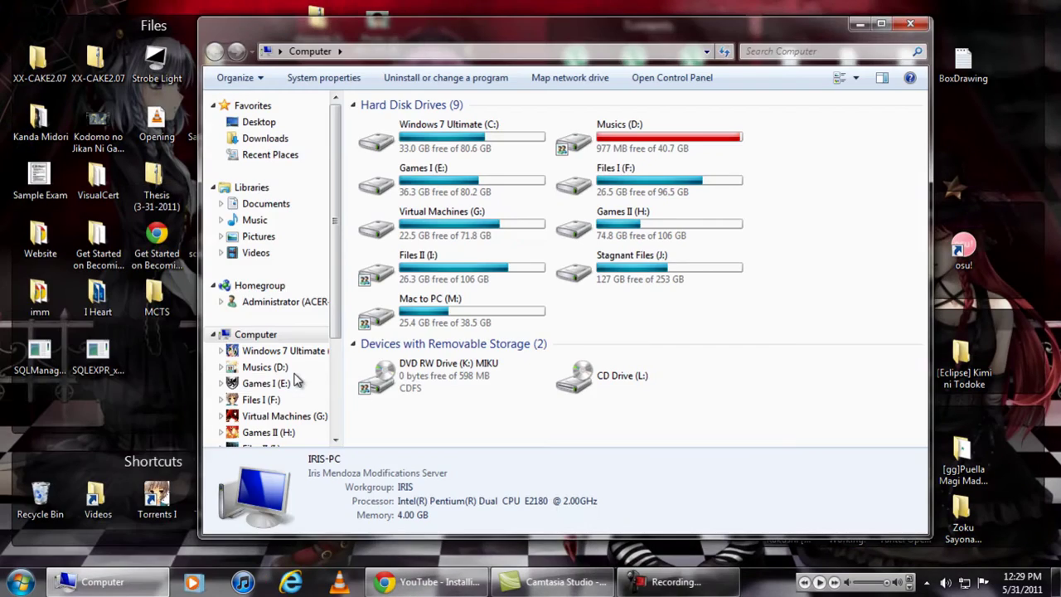
double_click(434, 382)
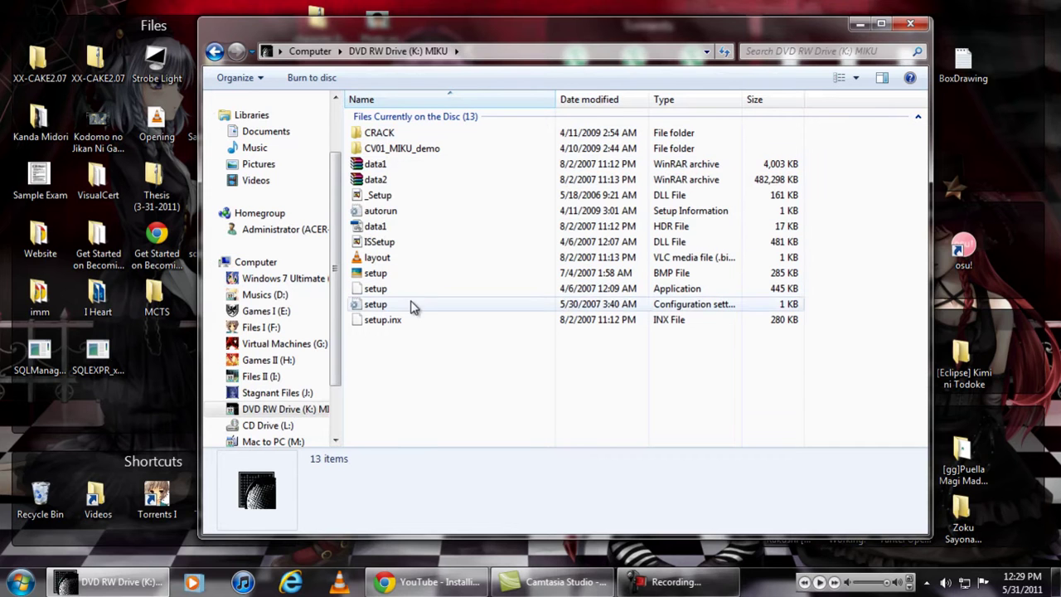
double_click(375, 290)
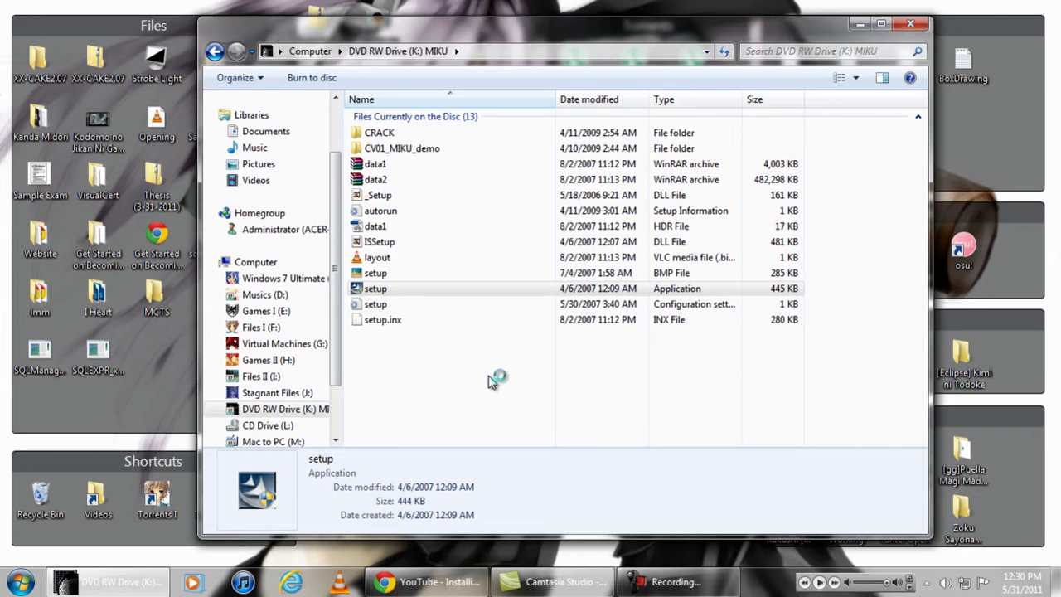
left_click(909, 26)
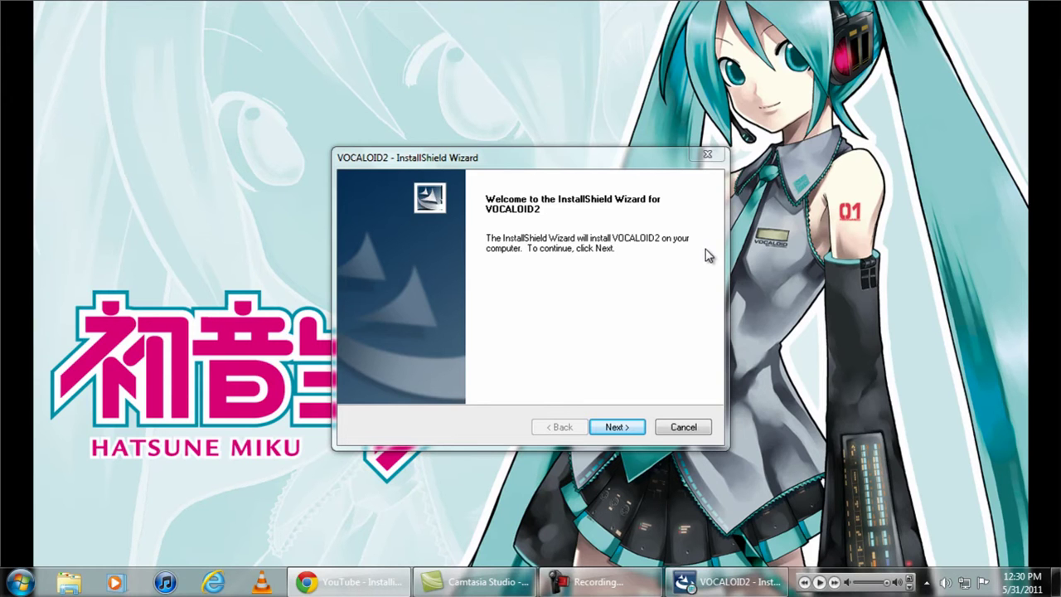
left_click(637, 165)
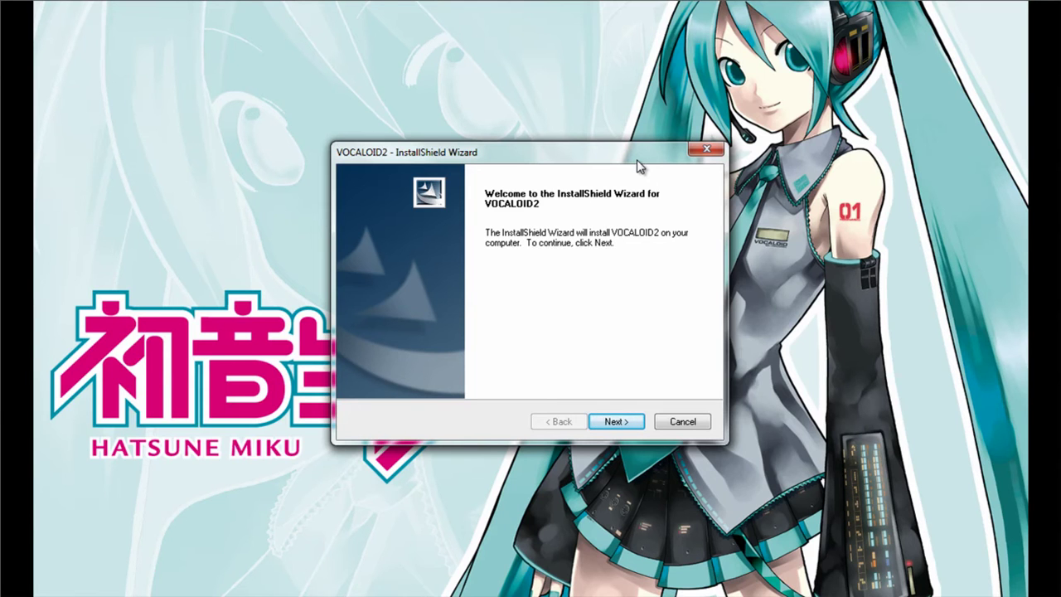
key("super")
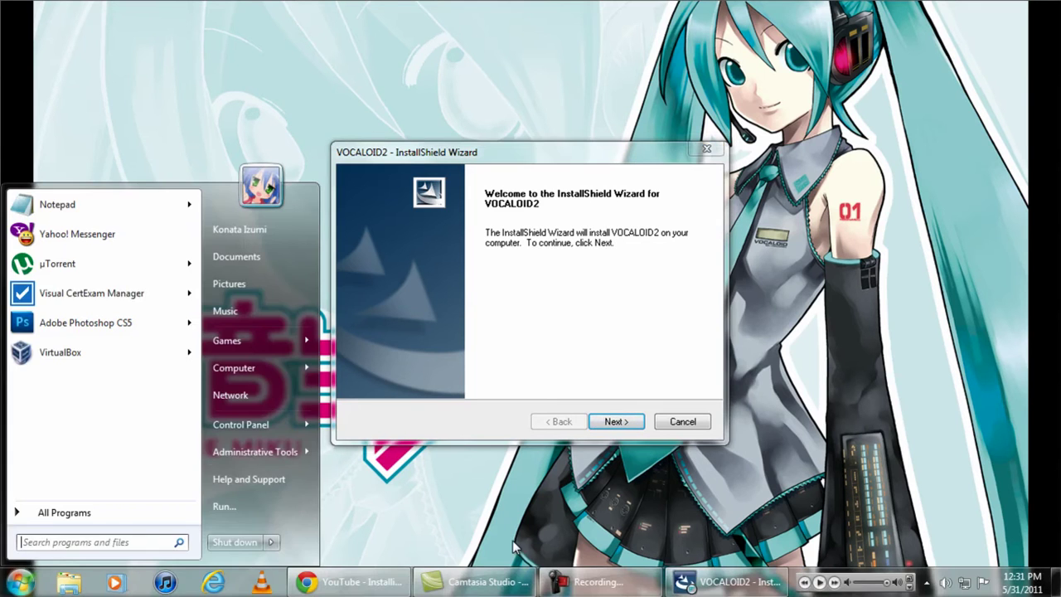
left_click(1056, 583)
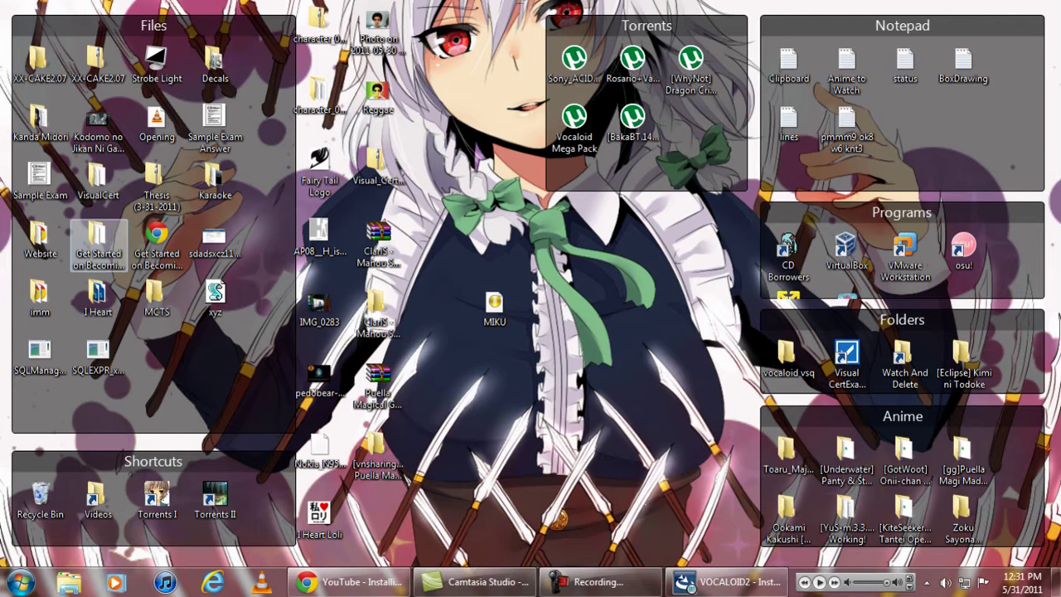
right_click(621, 310)
left_click(588, 377)
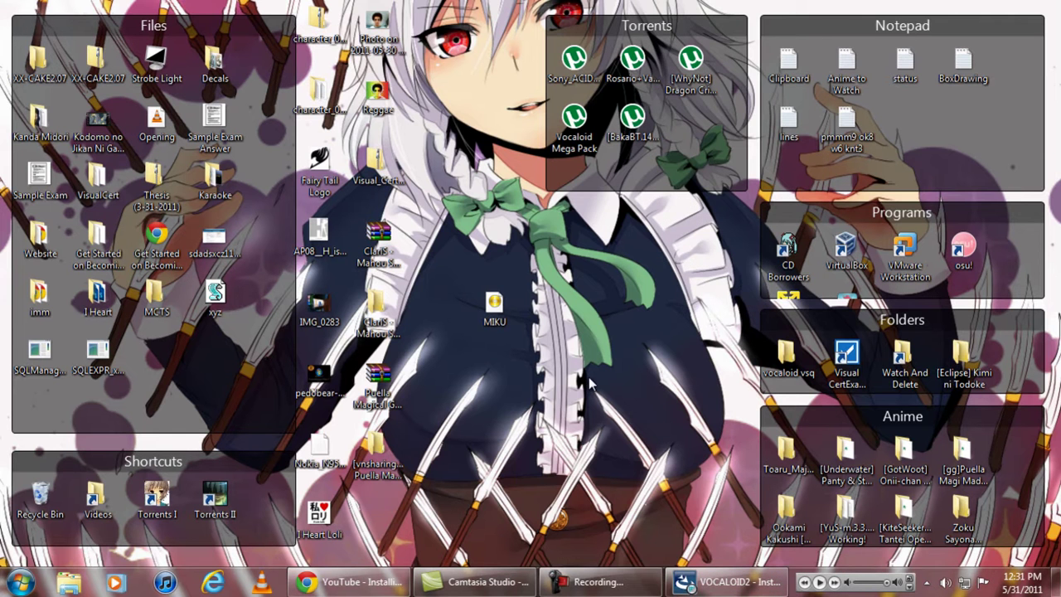
left_click(723, 583)
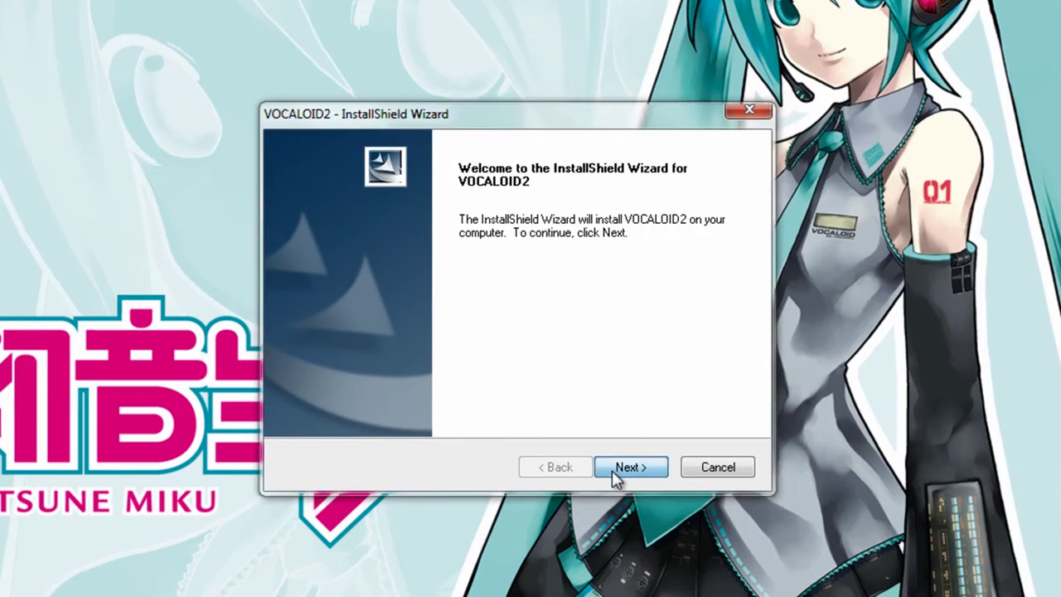
Accept the default install folder, Complete setup type and default library folders, then start copying files
left_click(616, 421)
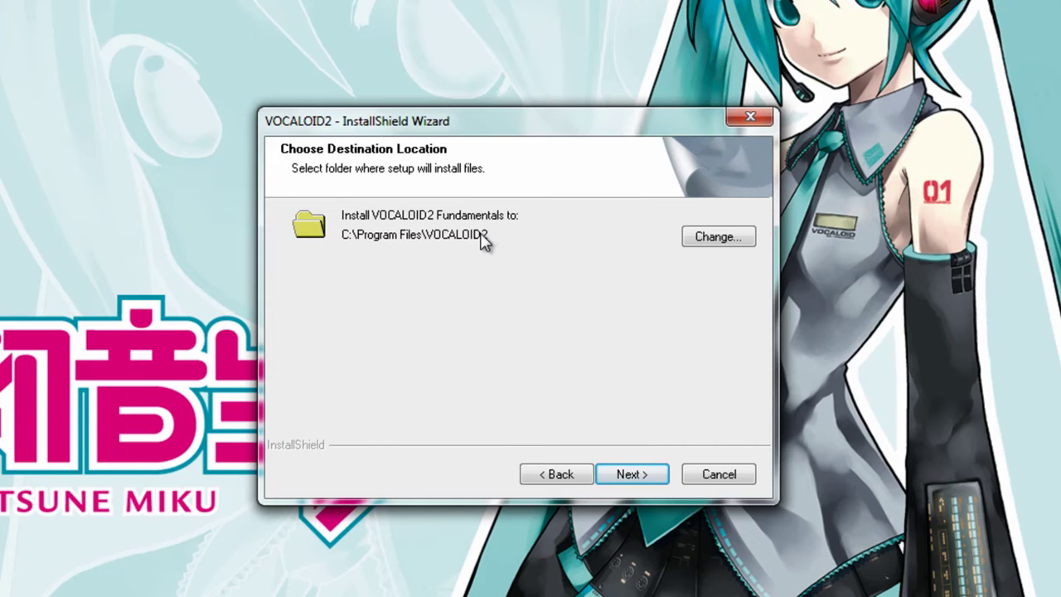
left_click(631, 475)
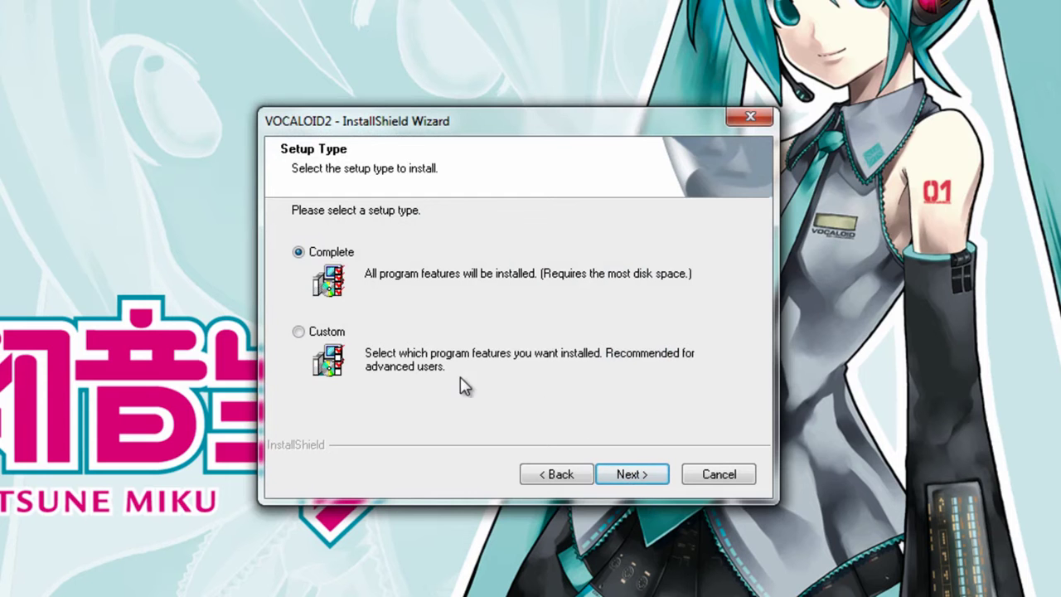
left_click(638, 474)
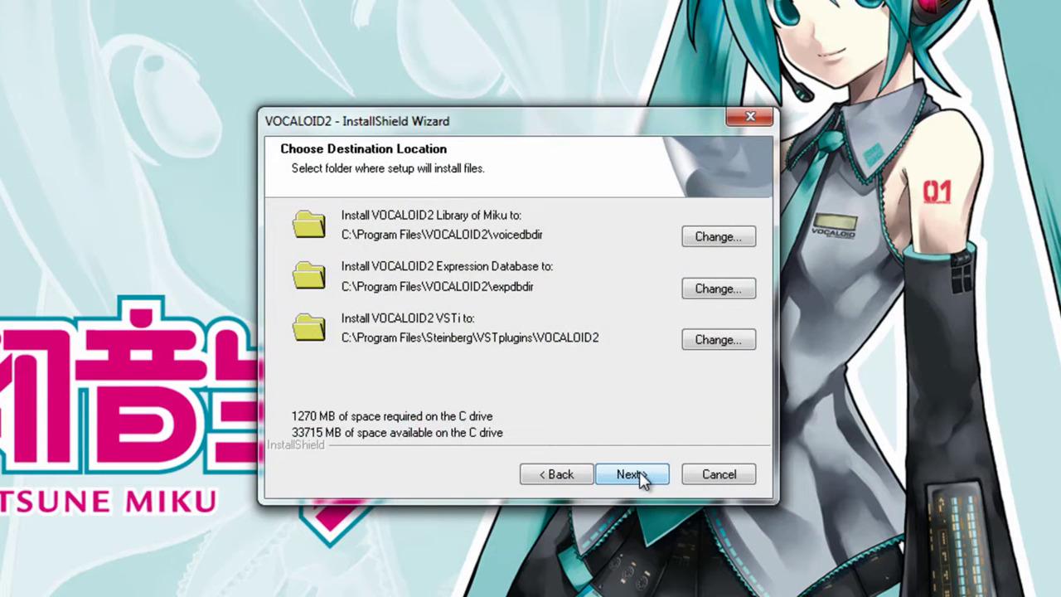
left_click(640, 471)
left_click(635, 477)
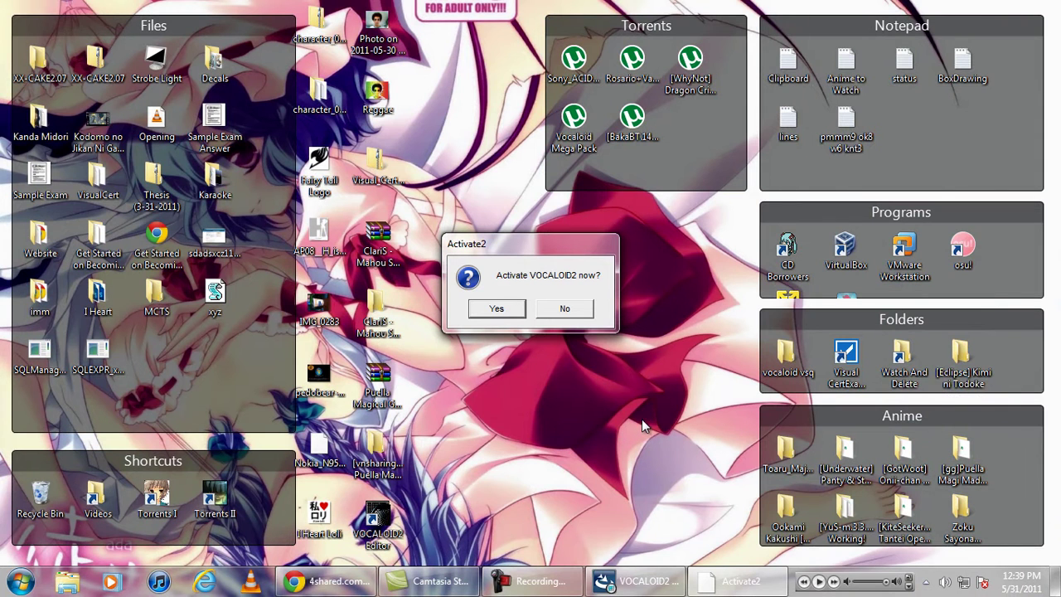
right_click(539, 433)
left_click(527, 454)
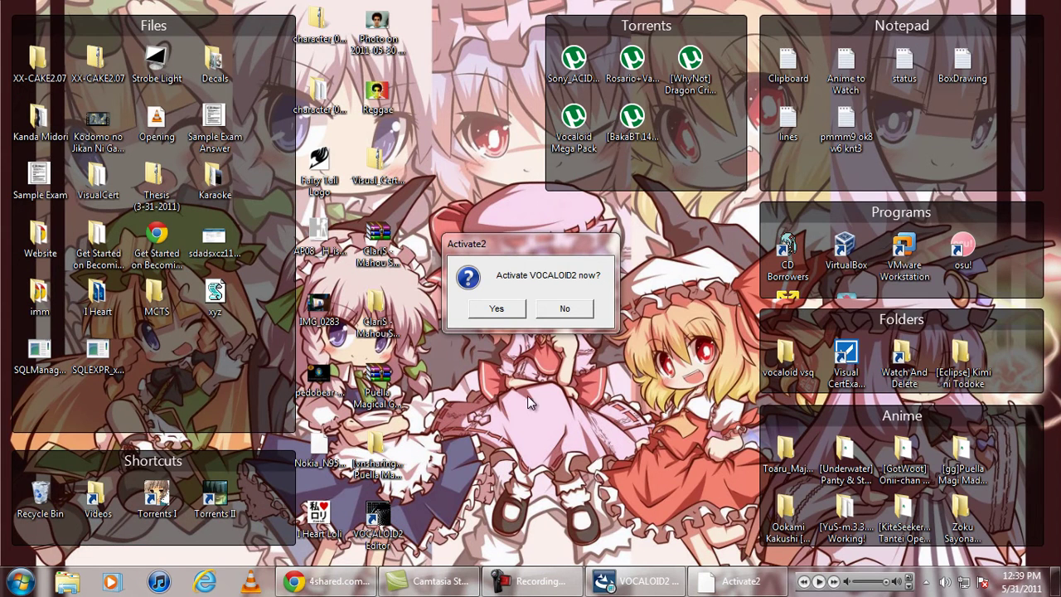
Download MIKU.zip from the 4shared page and save it to the Desktop
left_click(362, 583)
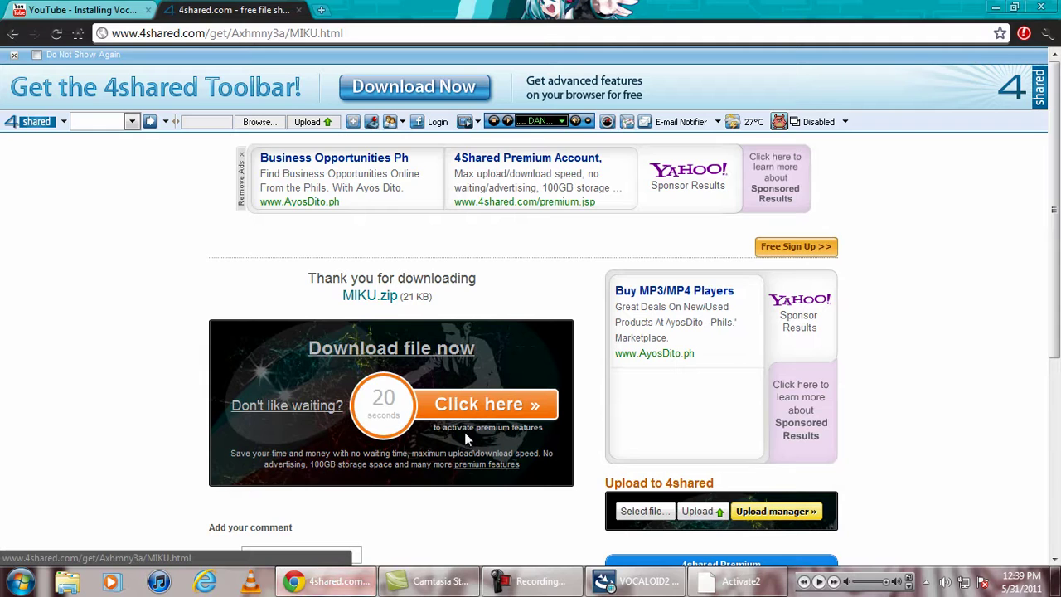
left_click(446, 345)
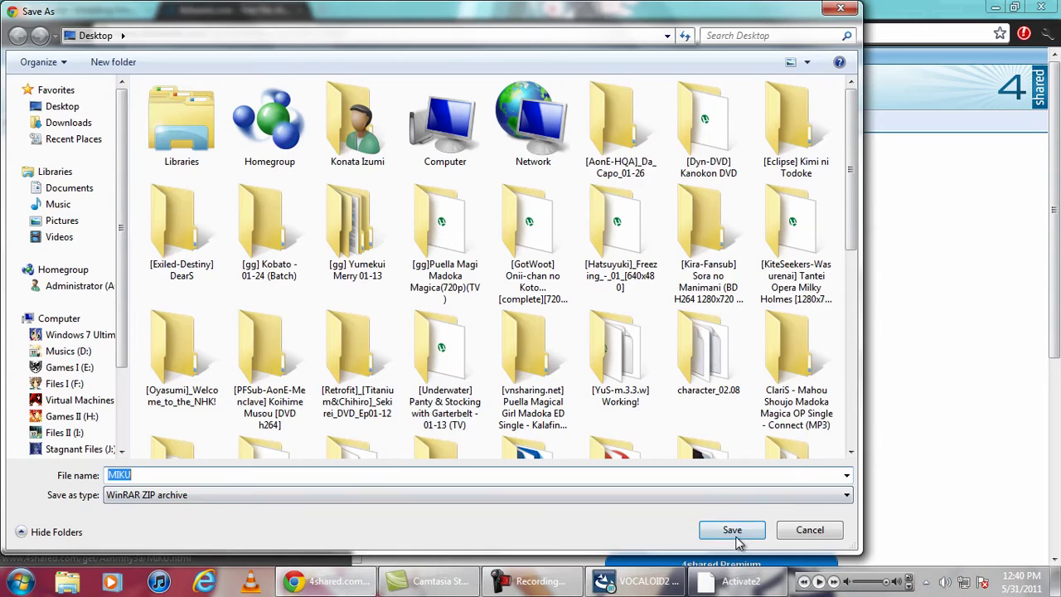
left_click(734, 531)
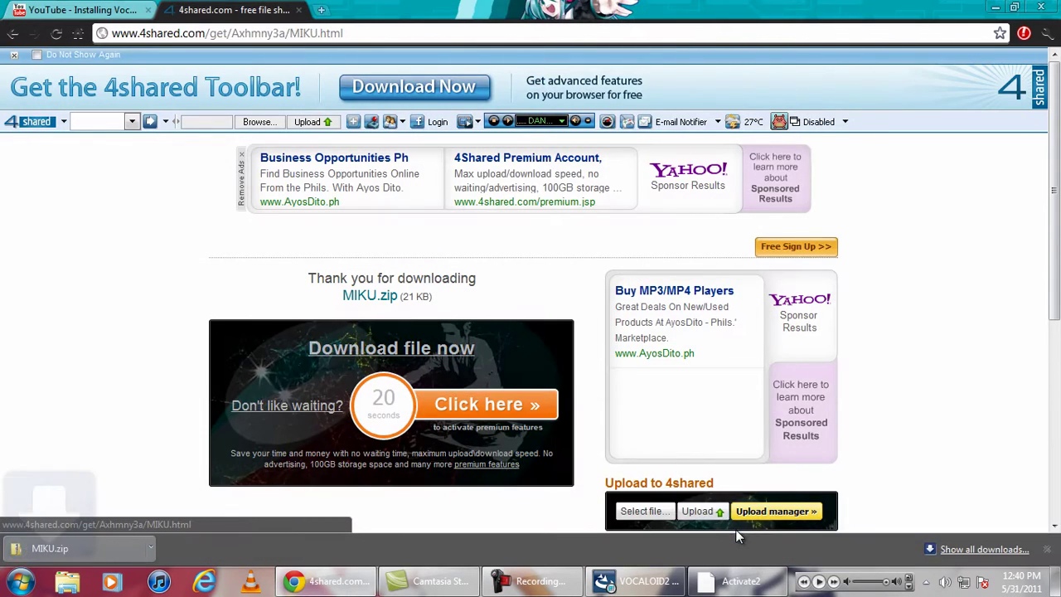
Extract MIKU.zip onto the desktop, move the MIKU program lower, and run the keygen
left_click(328, 581)
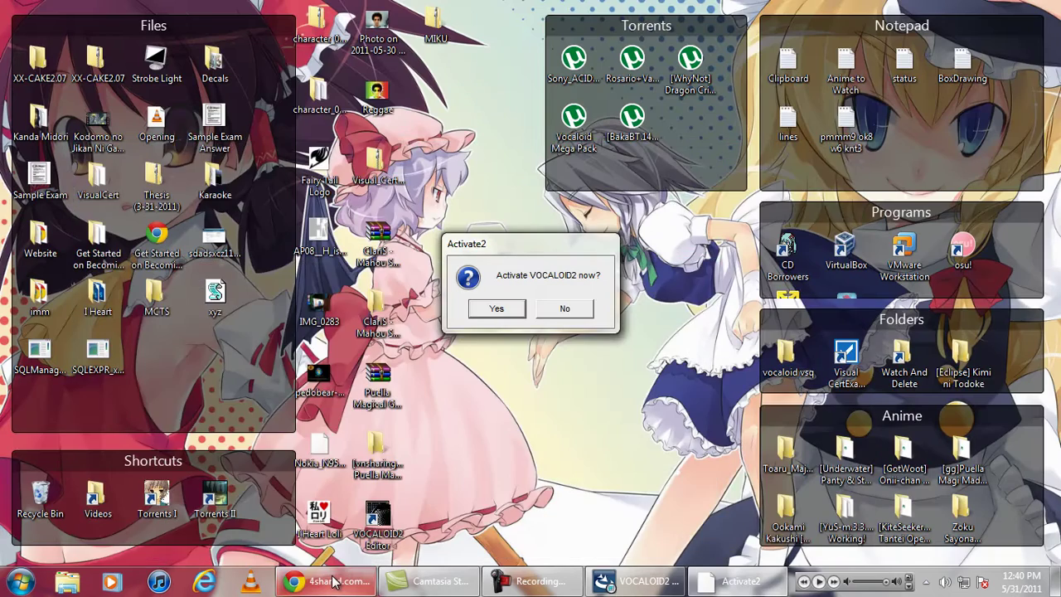
left_click_drag(435, 25, 452, 90)
left_click(468, 113)
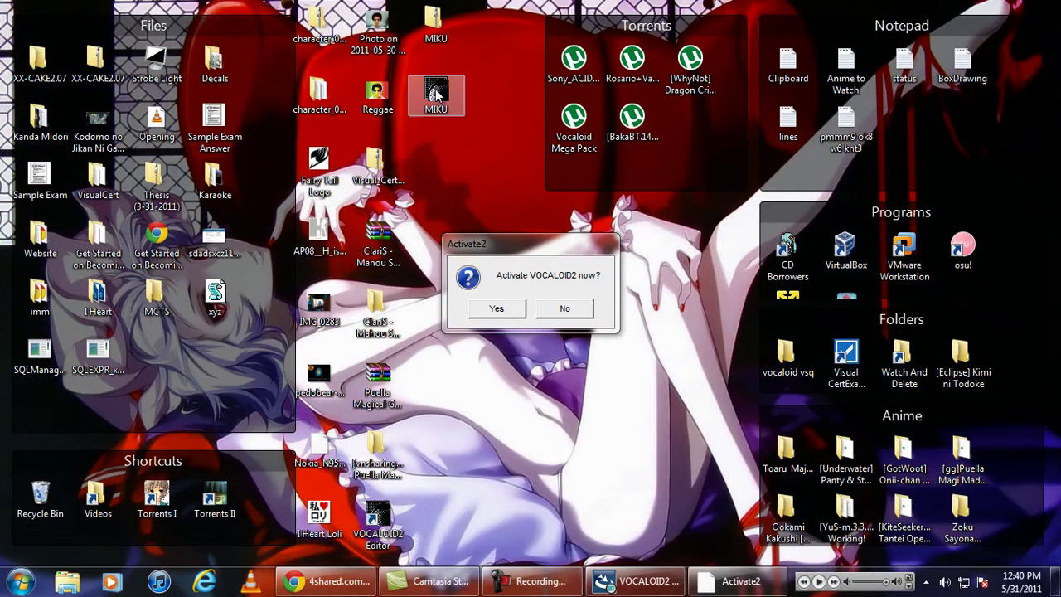
left_click_drag(439, 95, 613, 396)
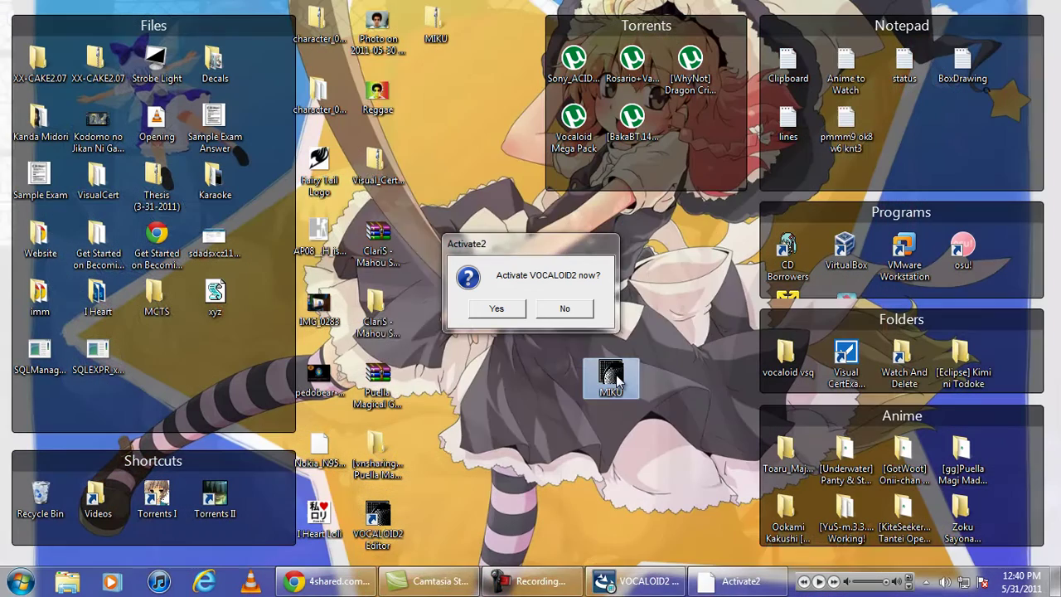
double_click(618, 380)
Move the keygen aside, agree to activate now, and choose 'This PC has no Internet connection'
left_click_drag(548, 192, 864, 124)
left_click(496, 309)
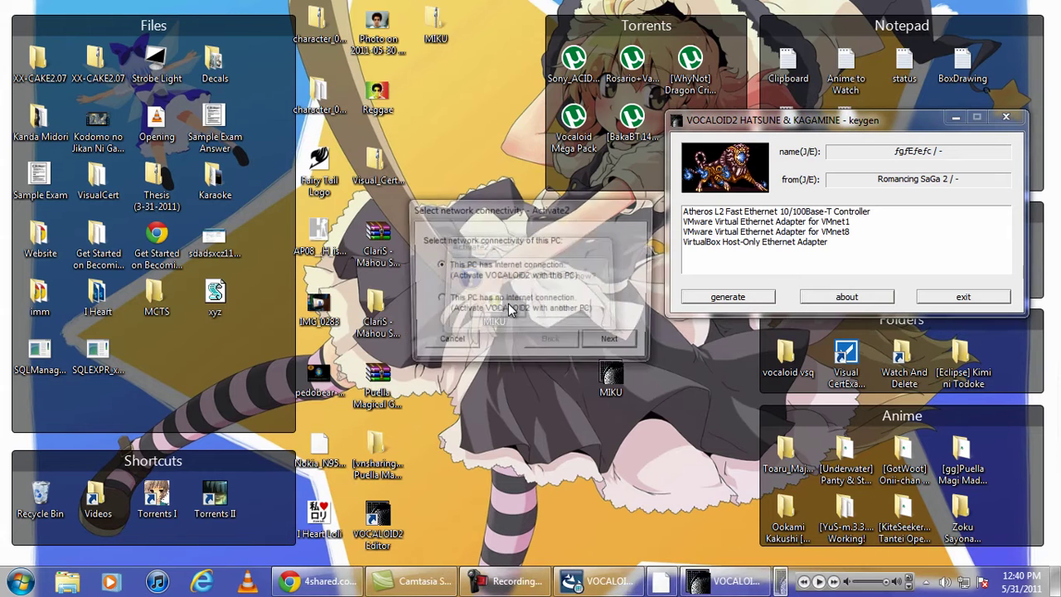
left_click_drag(554, 207, 461, 151)
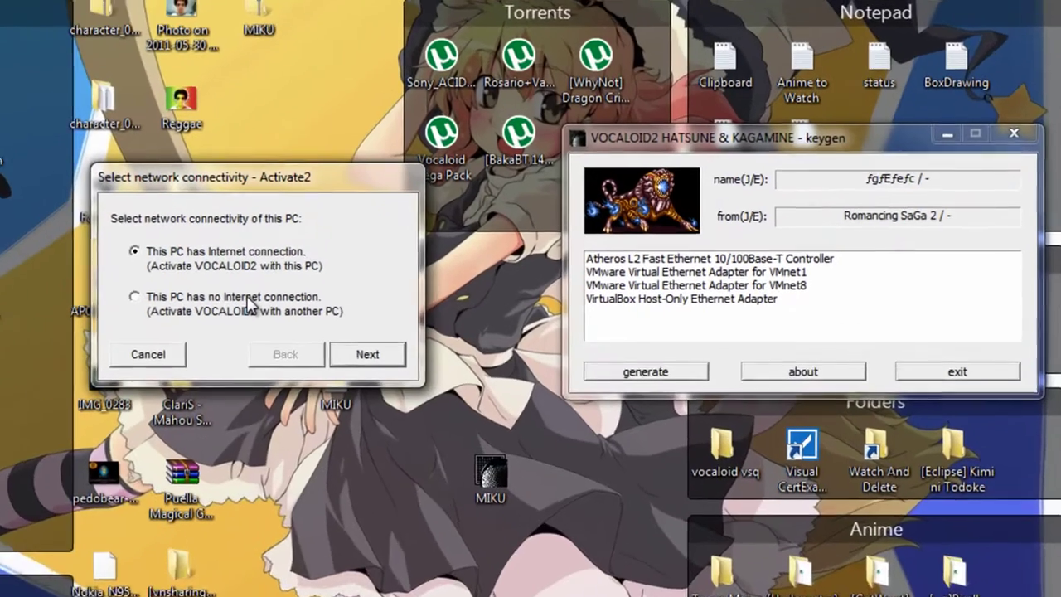
left_click(414, 247)
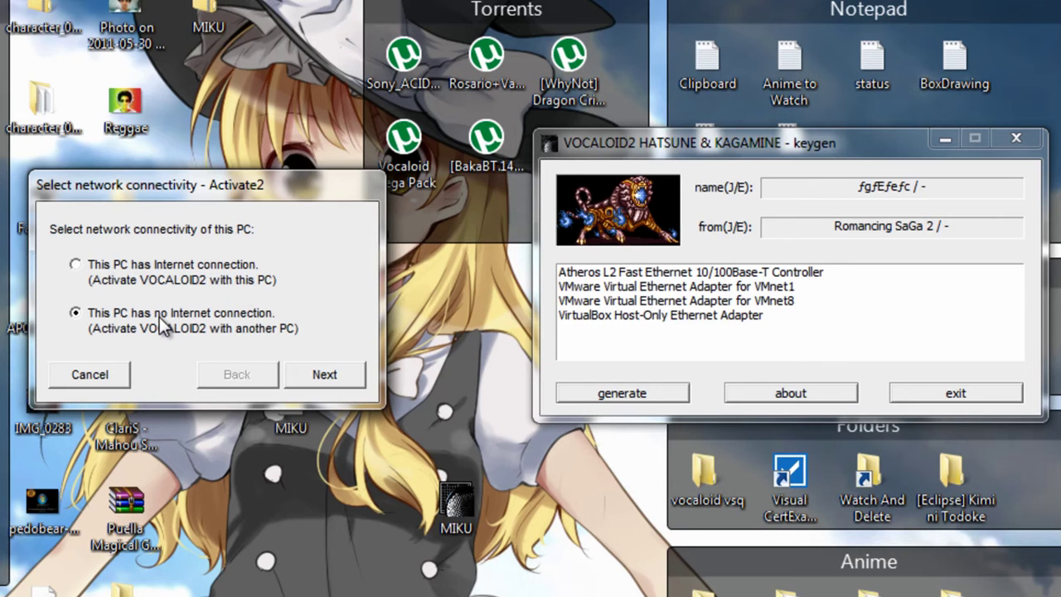
Go to offline activation and pick the Atheros L2 Fast Ethernet controller in Activate2 and the keygen
left_click(323, 374)
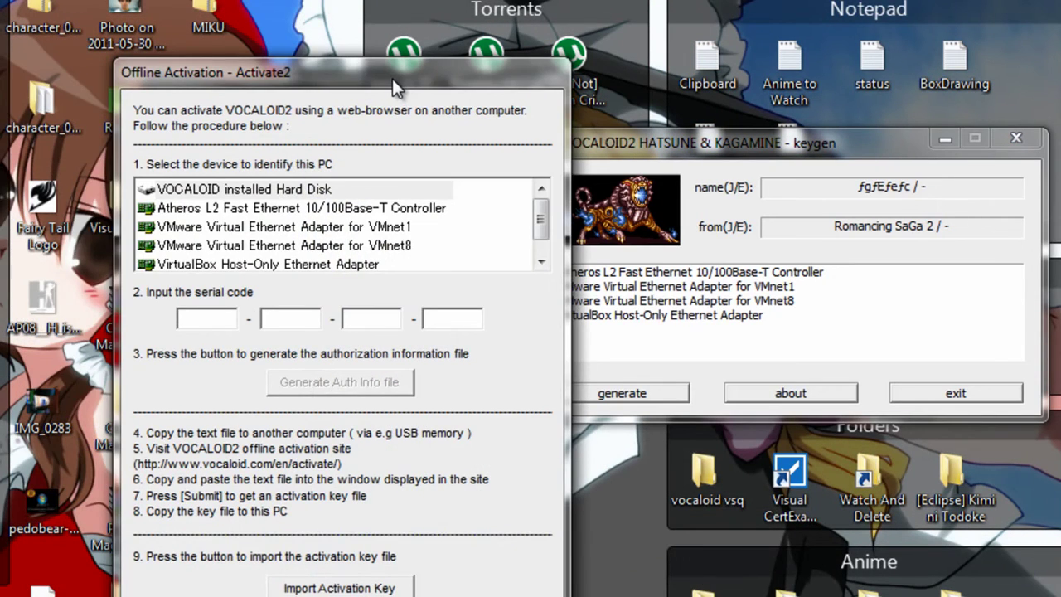
left_click_drag(392, 79, 260, 80)
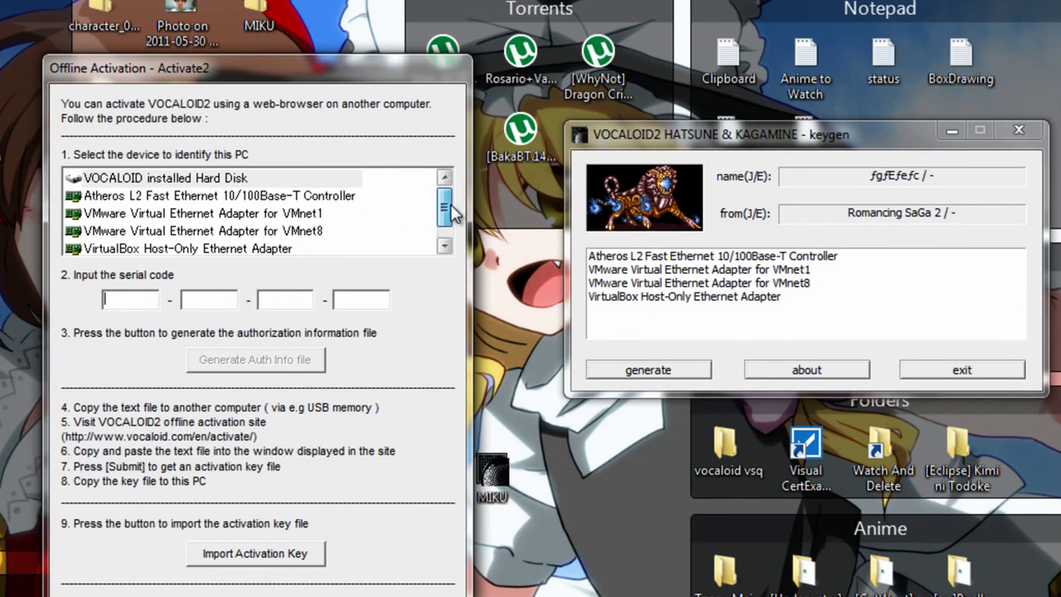
left_click(87, 178)
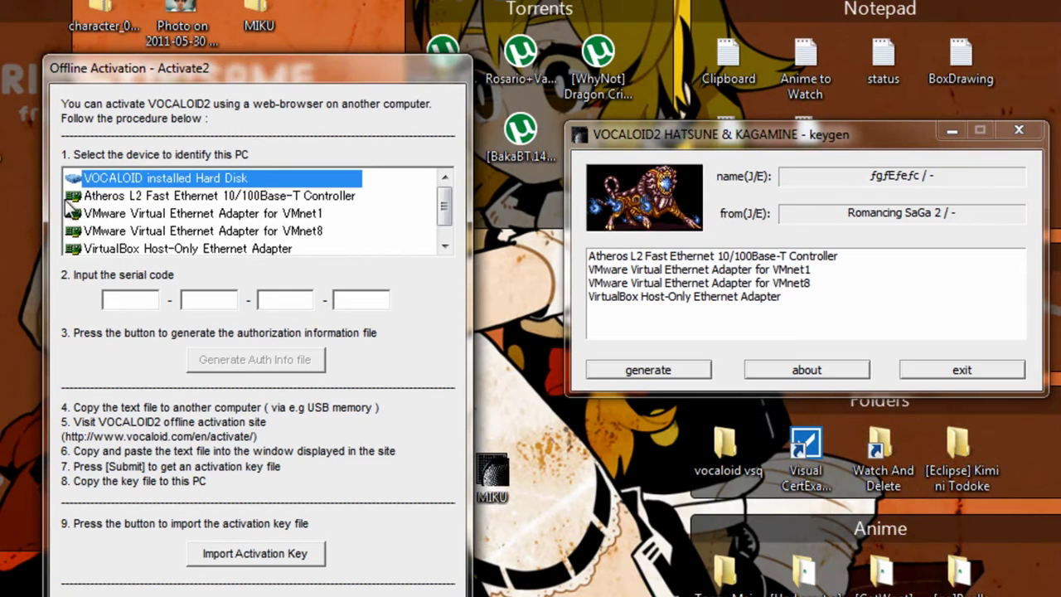
key("Down")
key("Down")
key("Down")
key("Down")
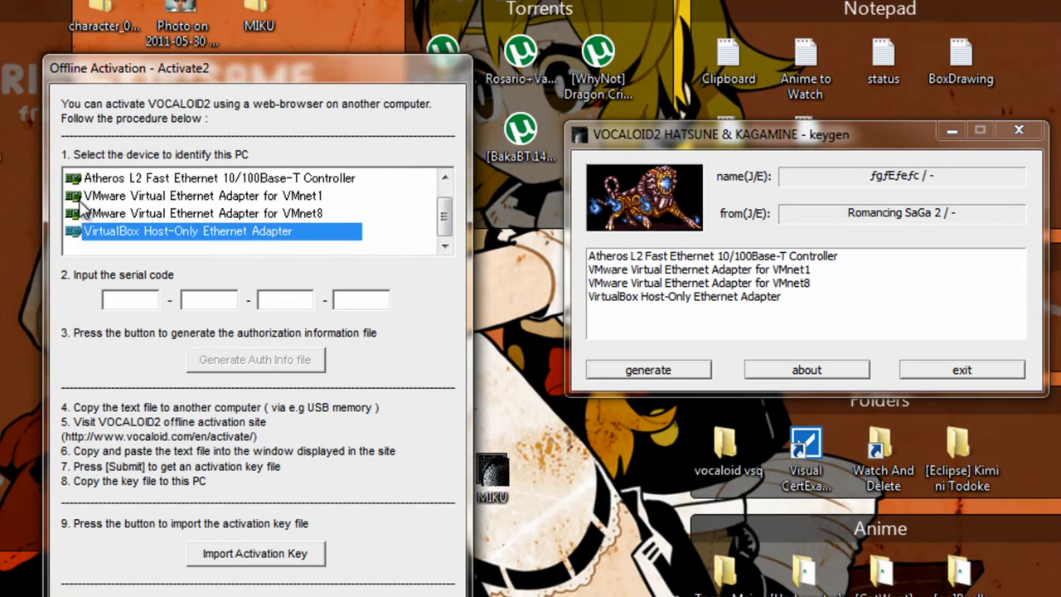
left_click_drag(442, 217, 448, 203)
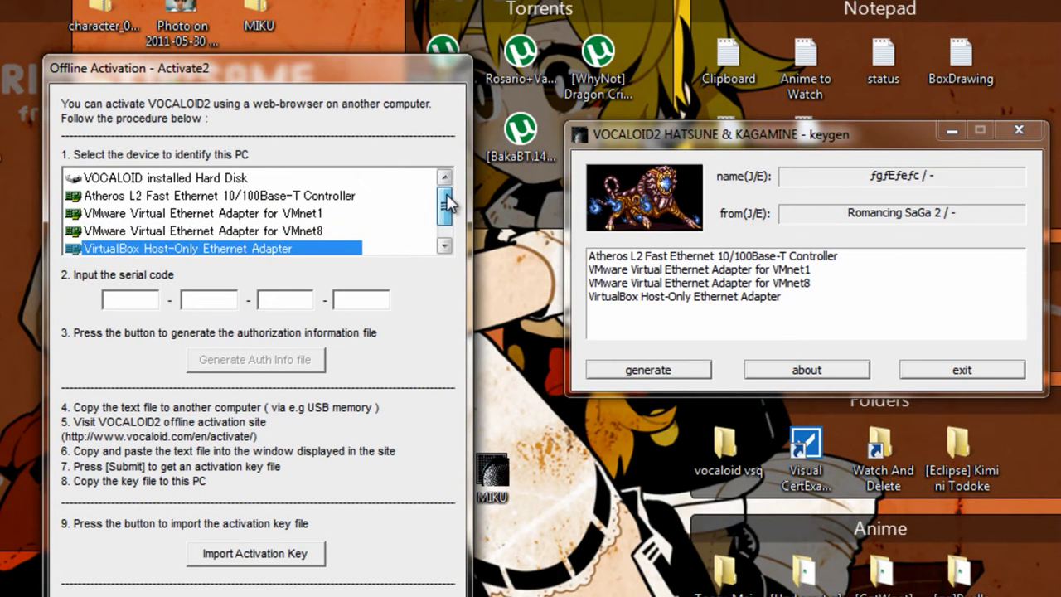
left_click(322, 200)
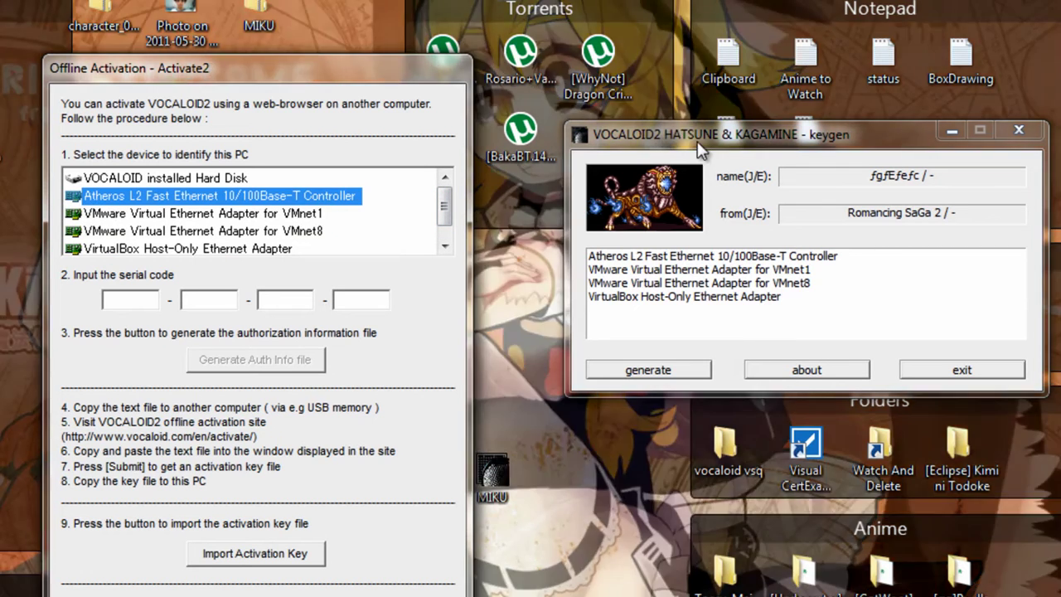
left_click_drag(682, 134, 611, 133)
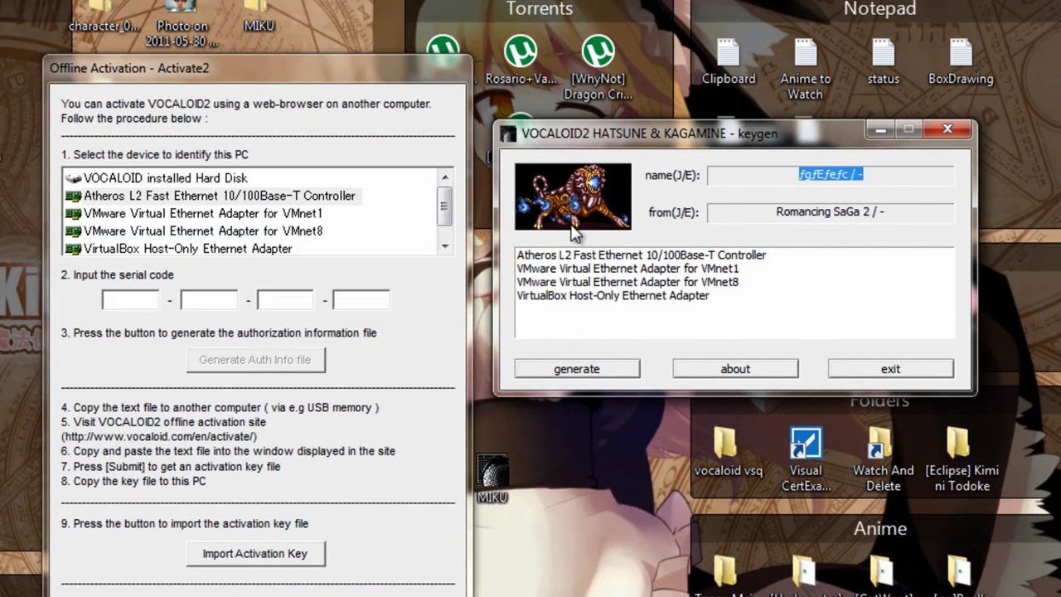
left_click(545, 258)
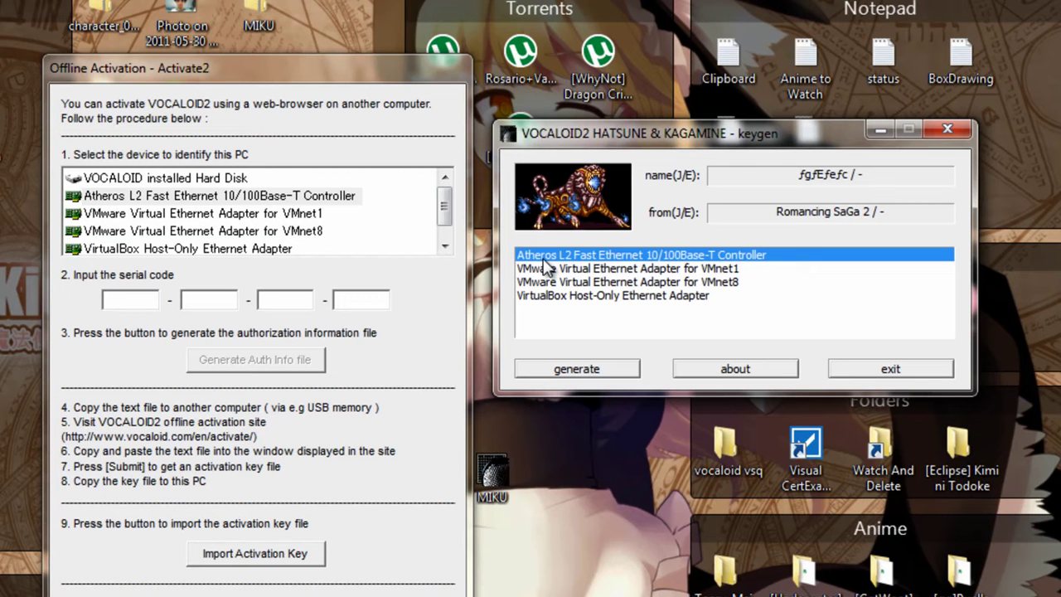
Generate the VOCALOID_ActivationKey file, save it to the Desktop, and dismiss the done notice
left_click(596, 367)
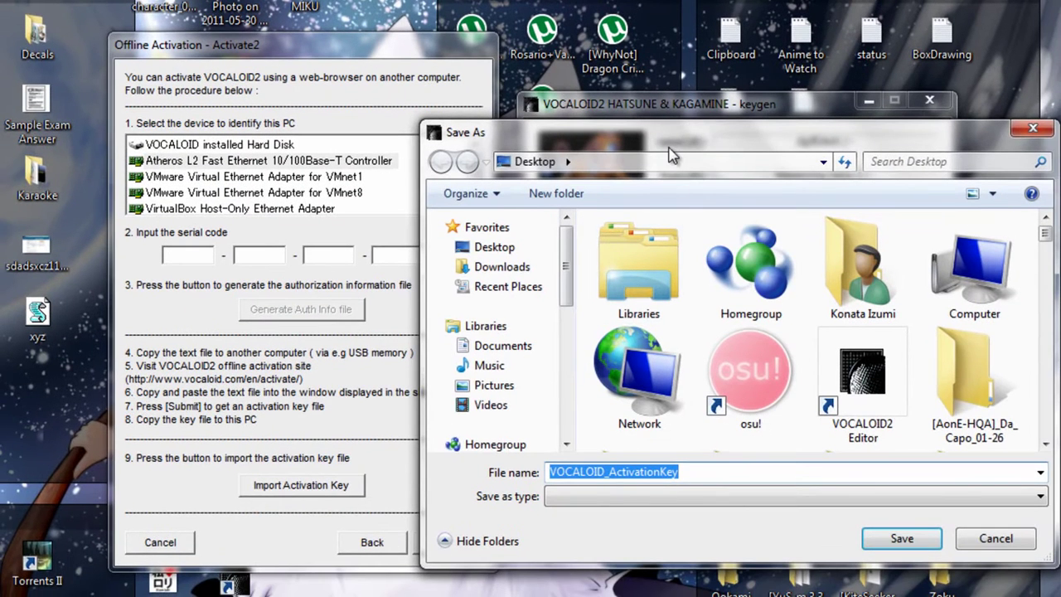
left_click_drag(670, 151, 632, 152)
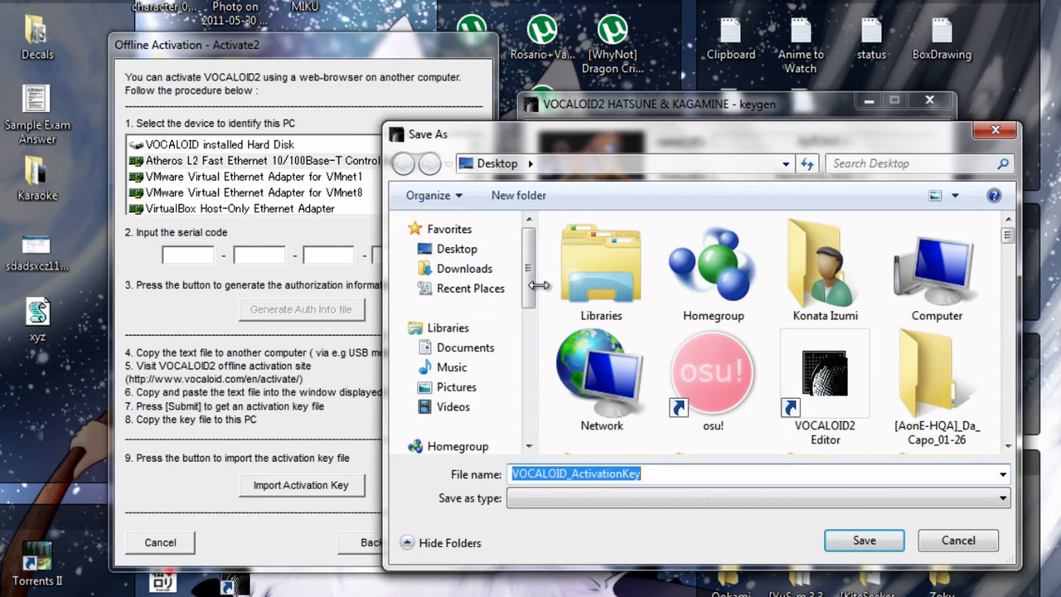
left_click(478, 251)
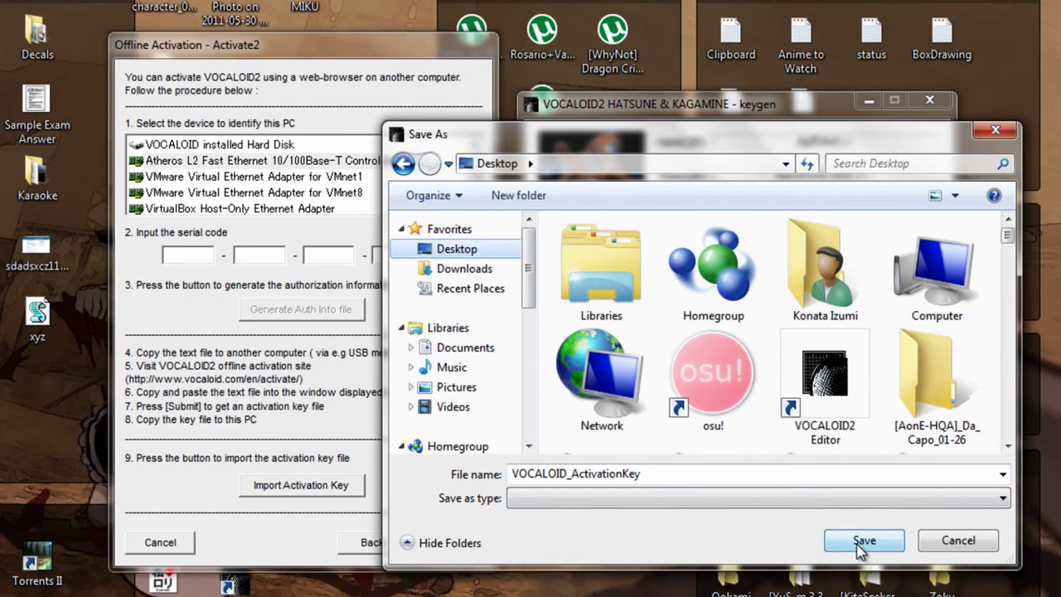
left_click(860, 550)
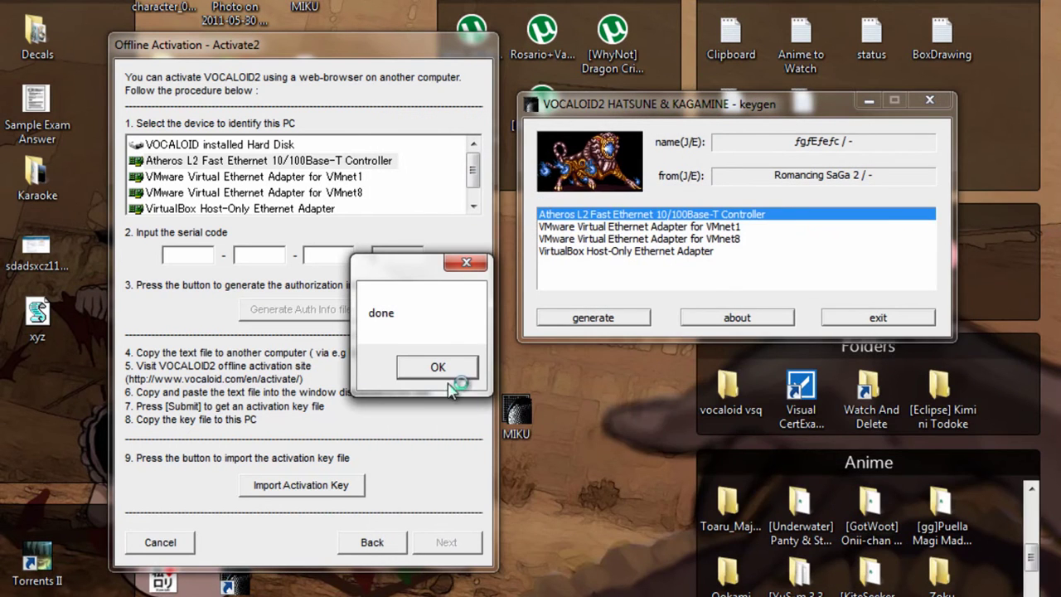
left_click(435, 369)
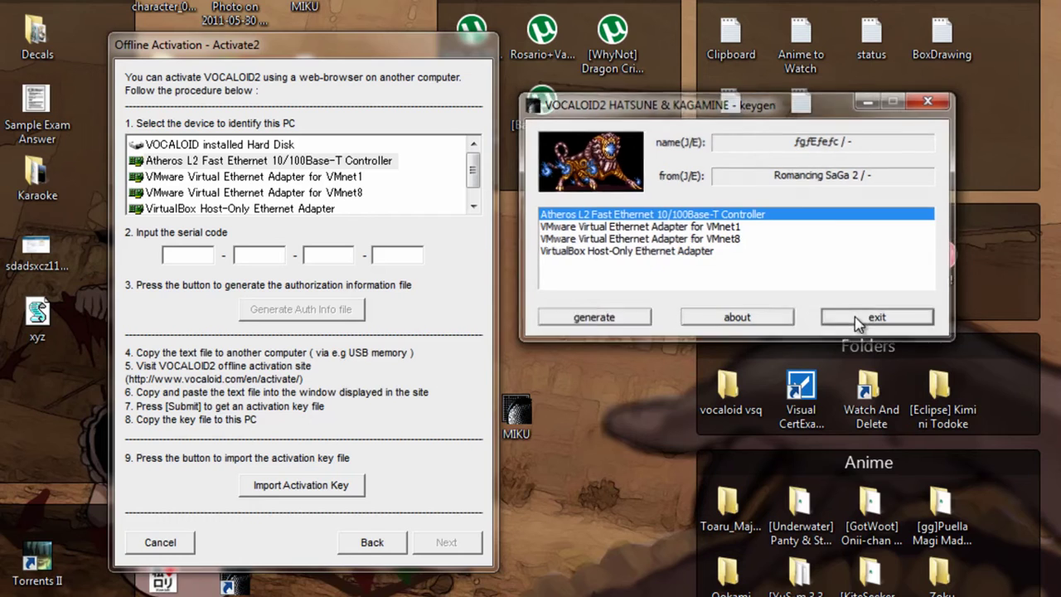
Close the keygen and move the Activate2 dialog slightly to the right
left_click(857, 323)
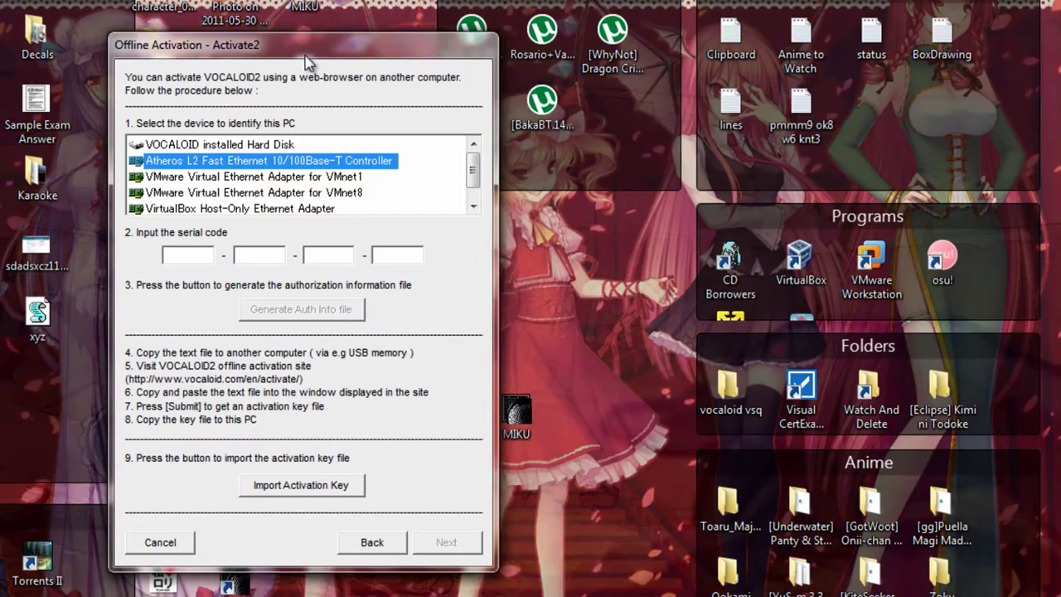
left_click_drag(308, 58, 578, 66)
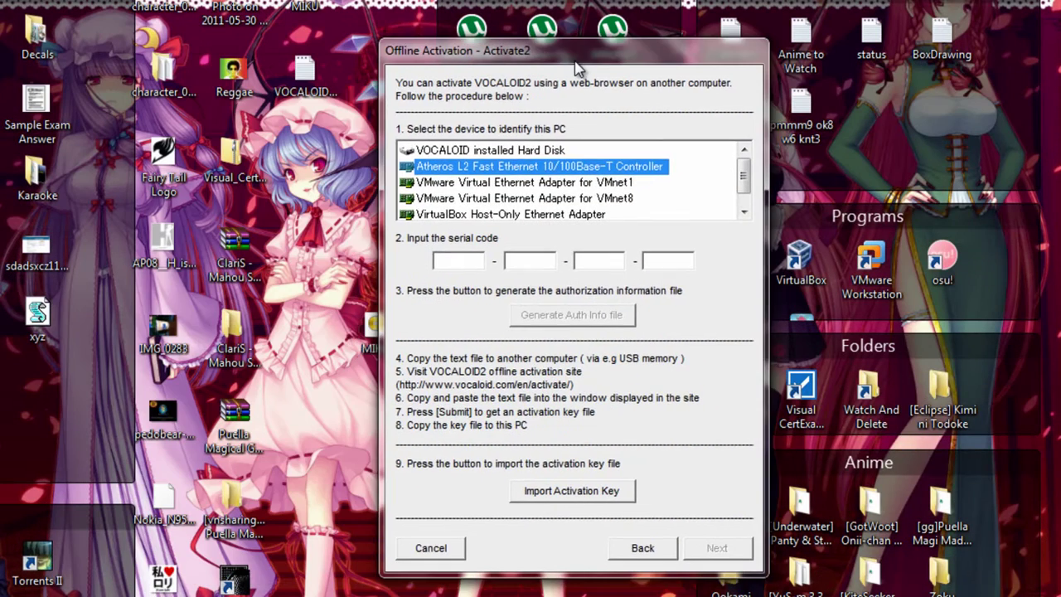
key("super")
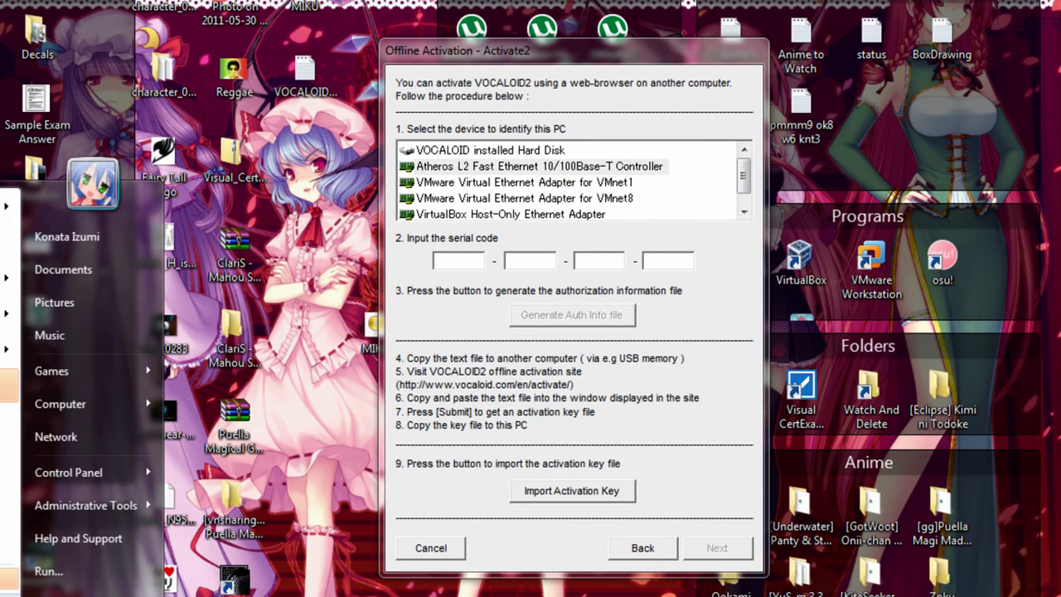
left_click_drag(562, 58, 604, 53)
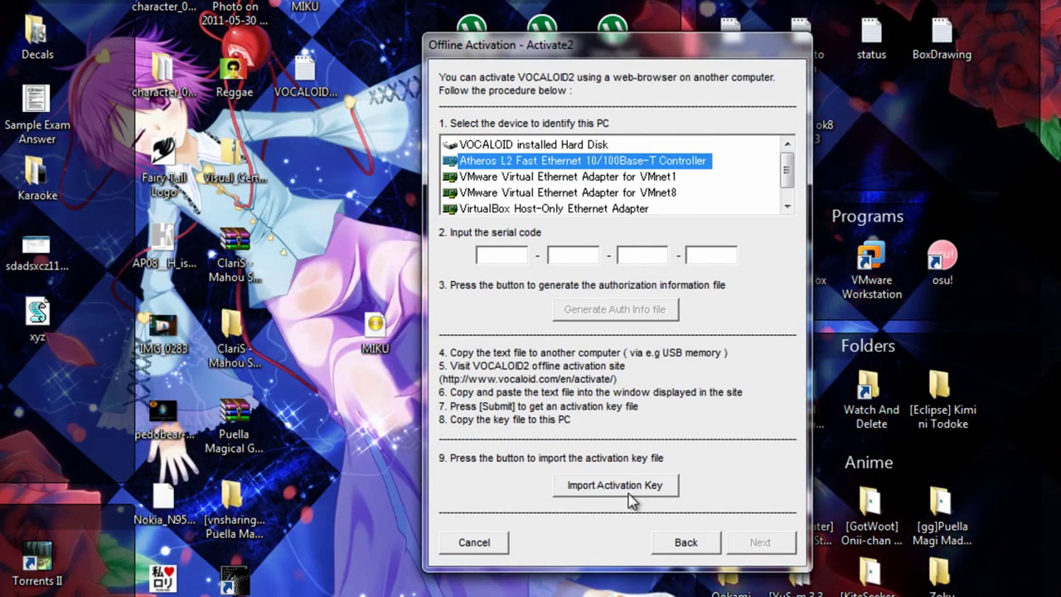
Import the VOCALOID_ActivationKey file from the Desktop to activate VOCALOID2
left_click(628, 493)
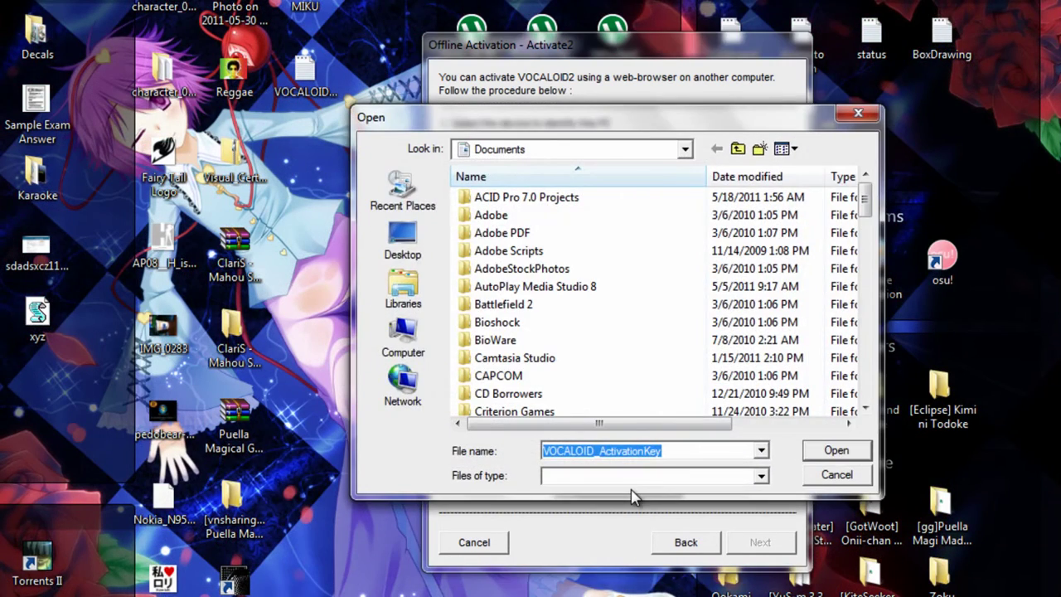
left_click(410, 245)
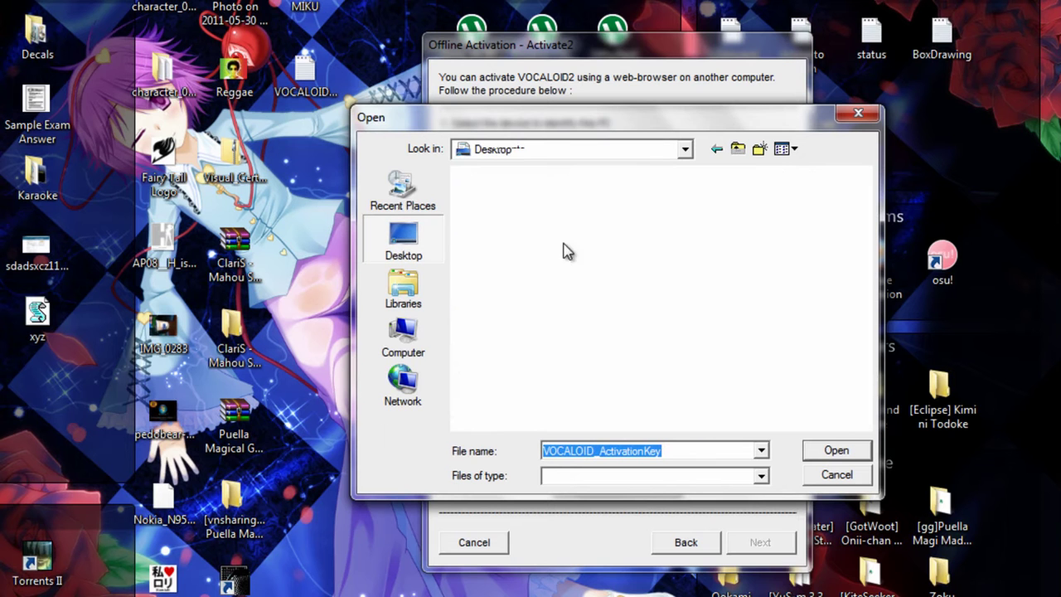
left_click_drag(865, 191, 866, 307)
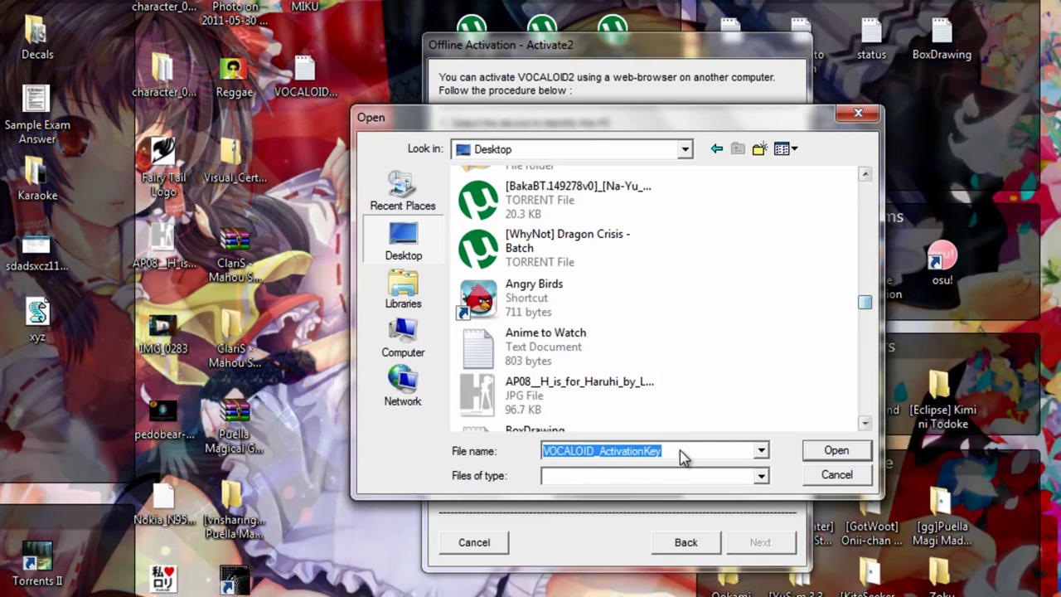
left_click(685, 455)
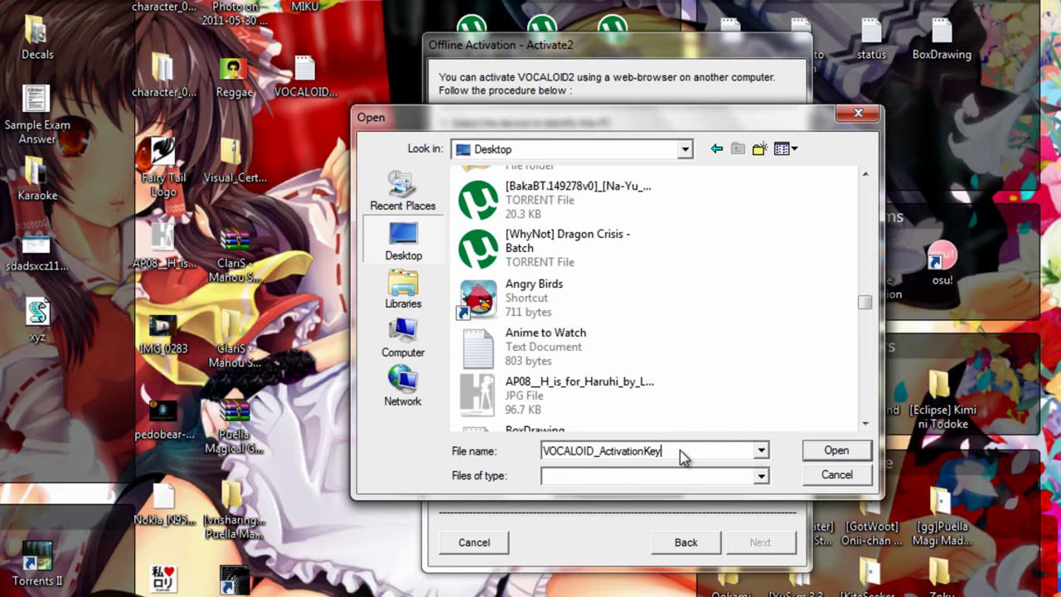
left_click(835, 455)
left_click(812, 449)
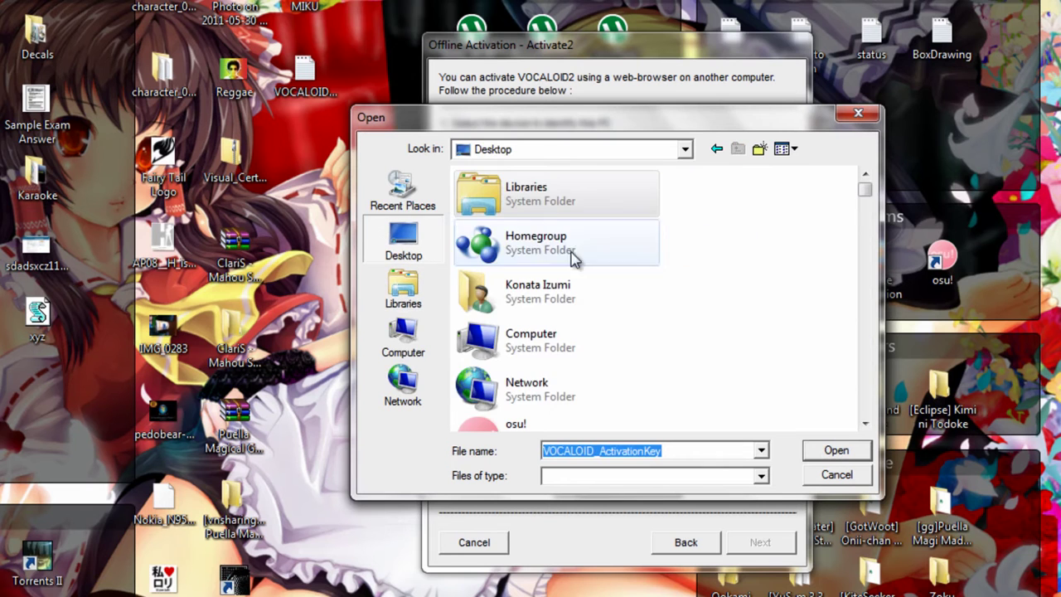
scroll(834, 237, "down", 10)
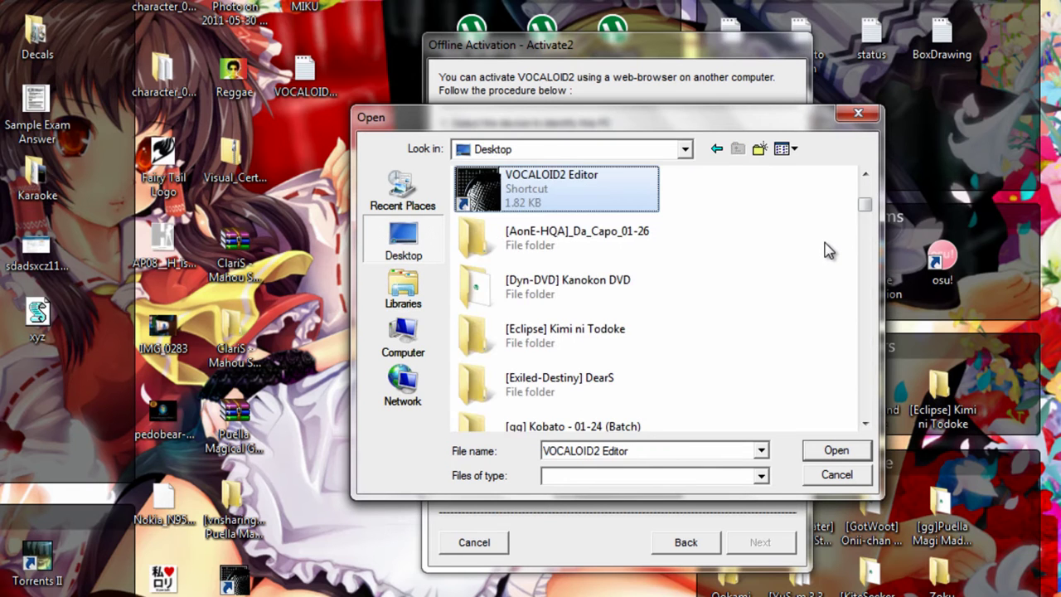
scroll(829, 251, "down", 10)
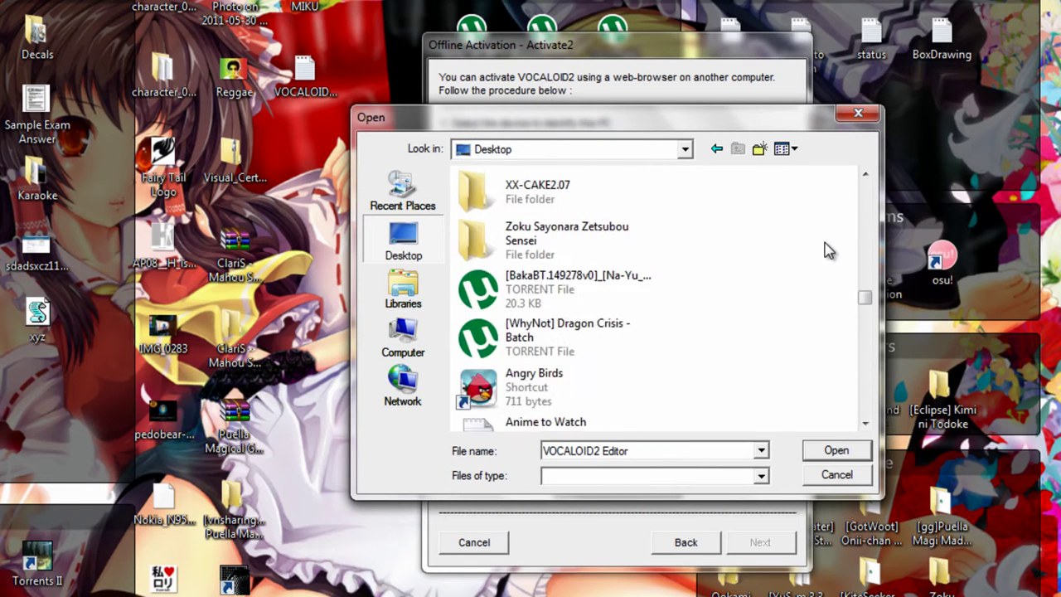
key("v")
key("v")
key("v")
key("v")
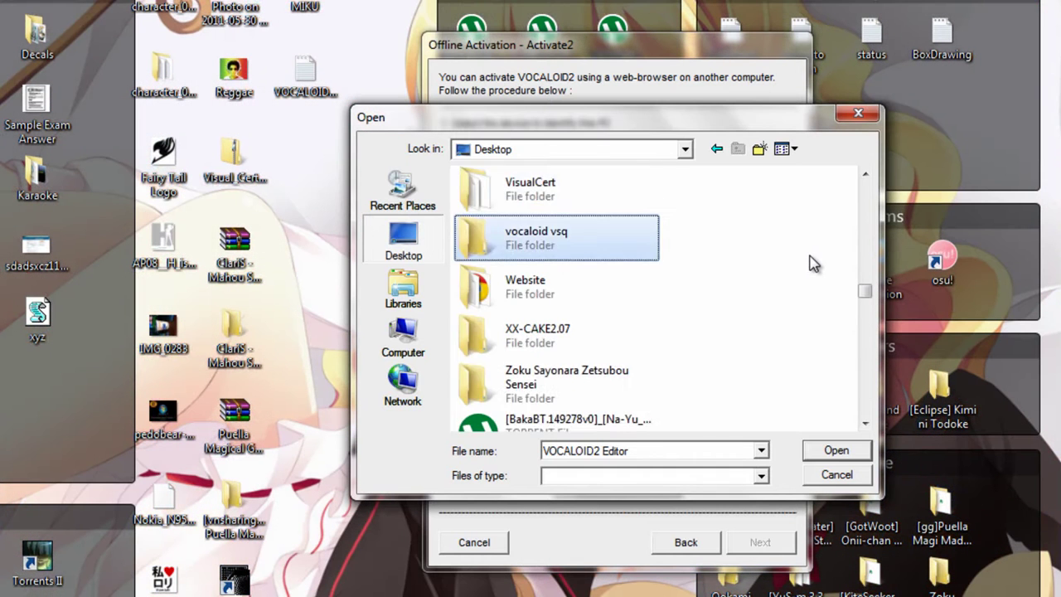
key("v")
key("v")
key("v")
key("v")
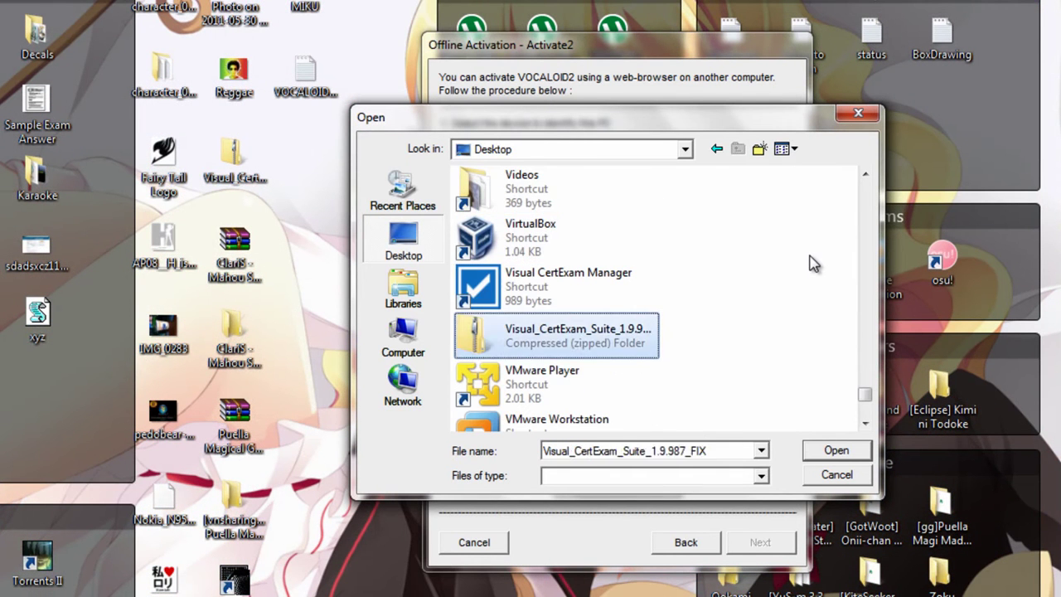
double_click(572, 282)
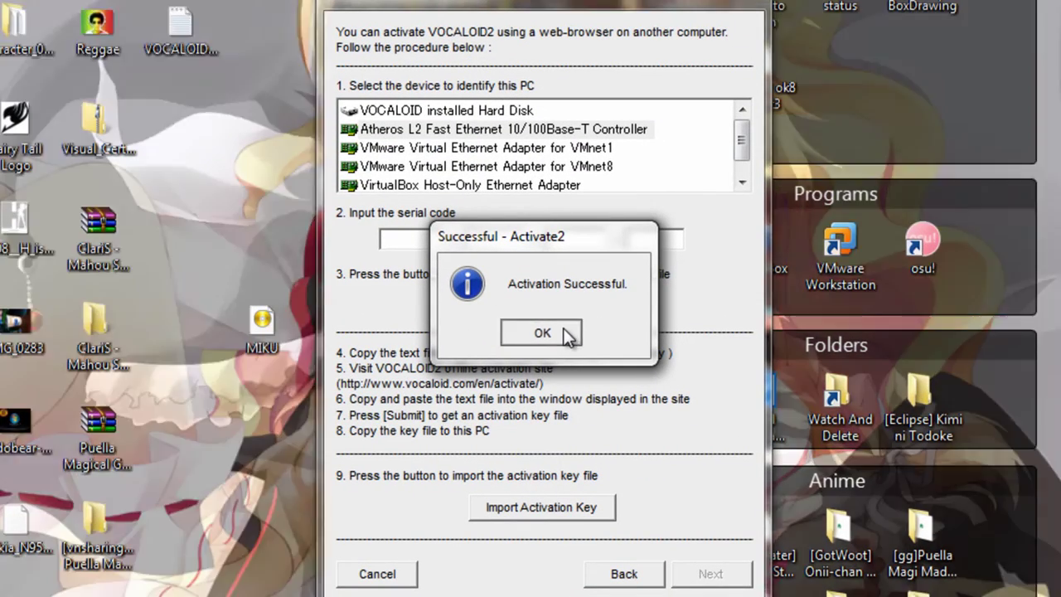
Acknowledge activation and install success, choose 'No, I will restart my computer later', and finish
left_click(566, 332)
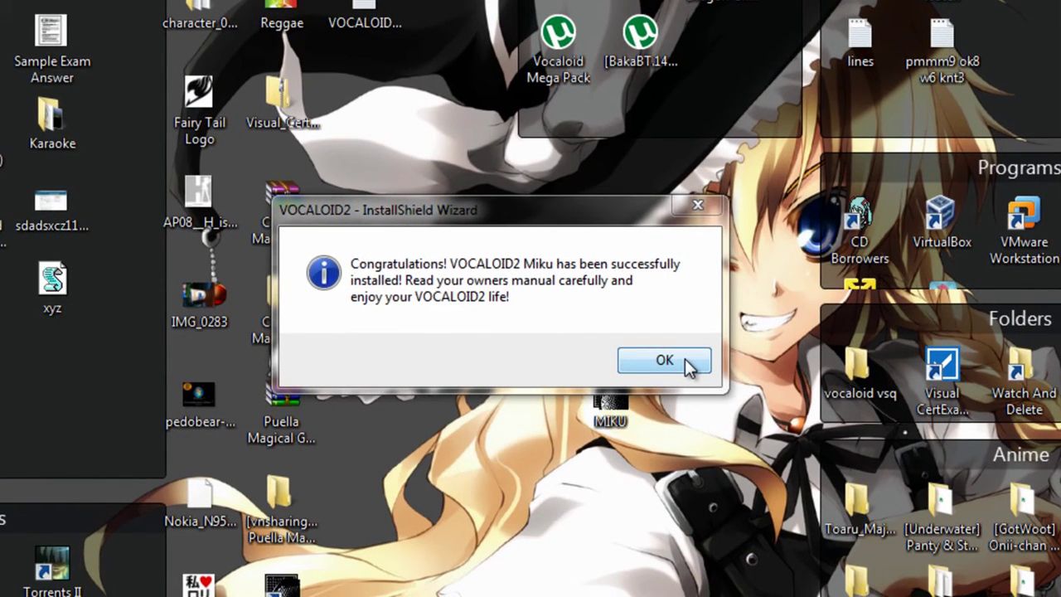
left_click(680, 361)
left_click(557, 307)
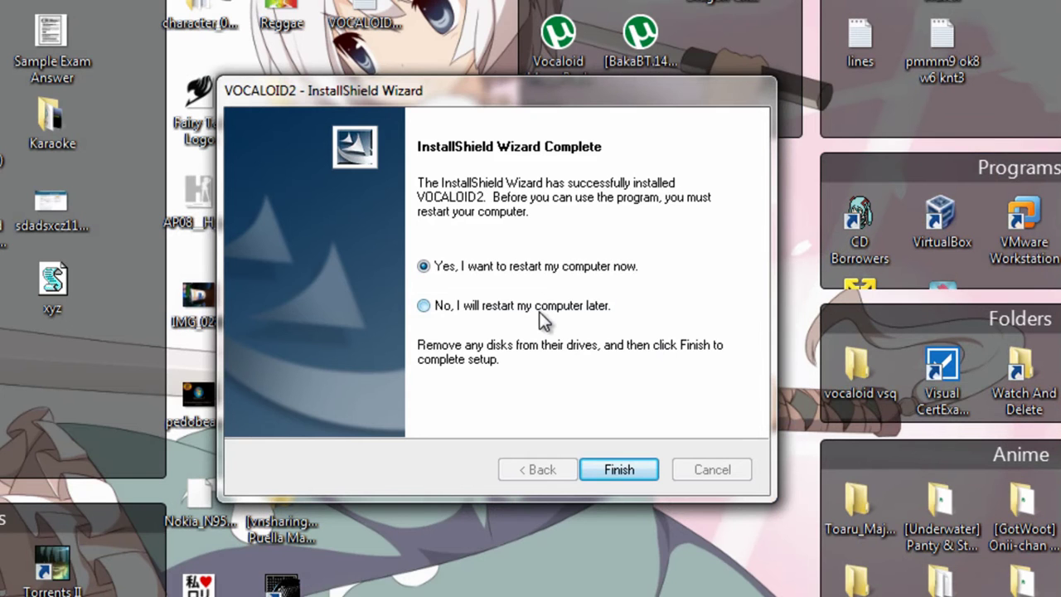
left_click(544, 312)
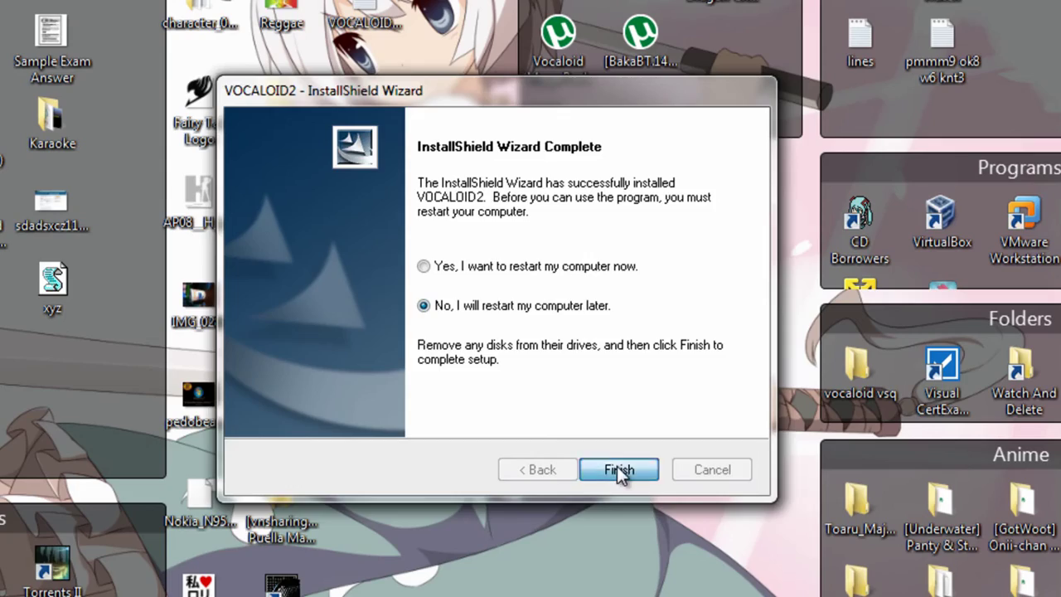
left_click(618, 468)
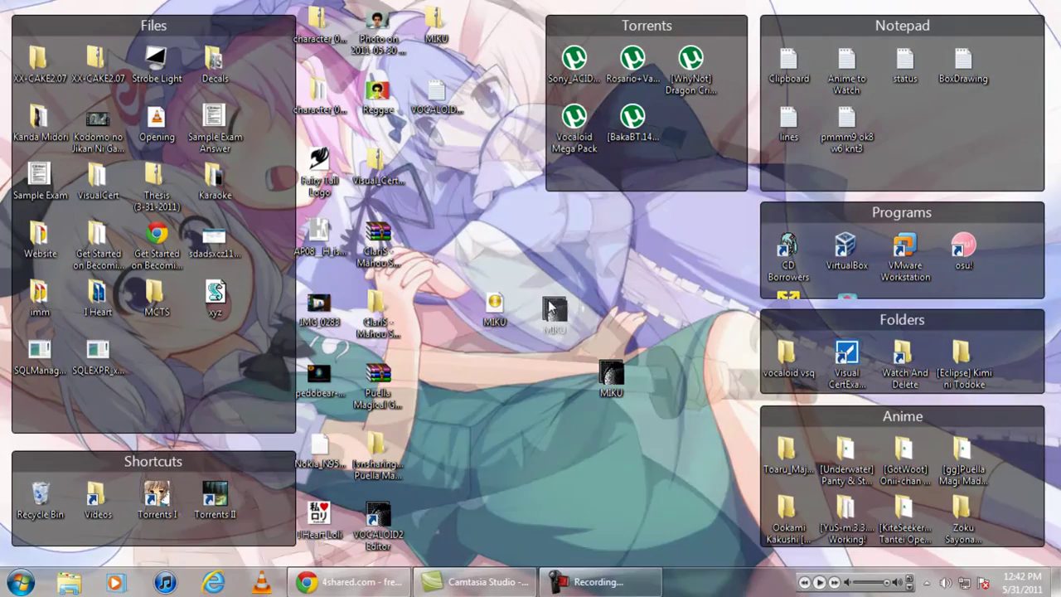
Launch VOCALOID2 Editor, dismiss its error notice, and accept the 44100 Hz, 16 bit audio settings
left_click_drag(610, 379, 551, 308)
left_click(20, 583)
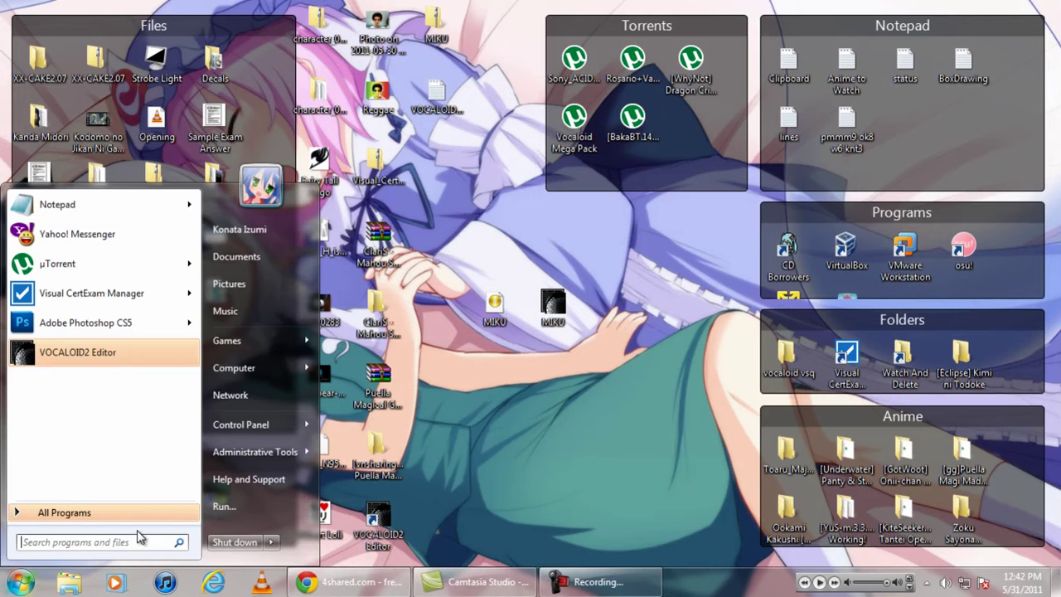
left_click(130, 361)
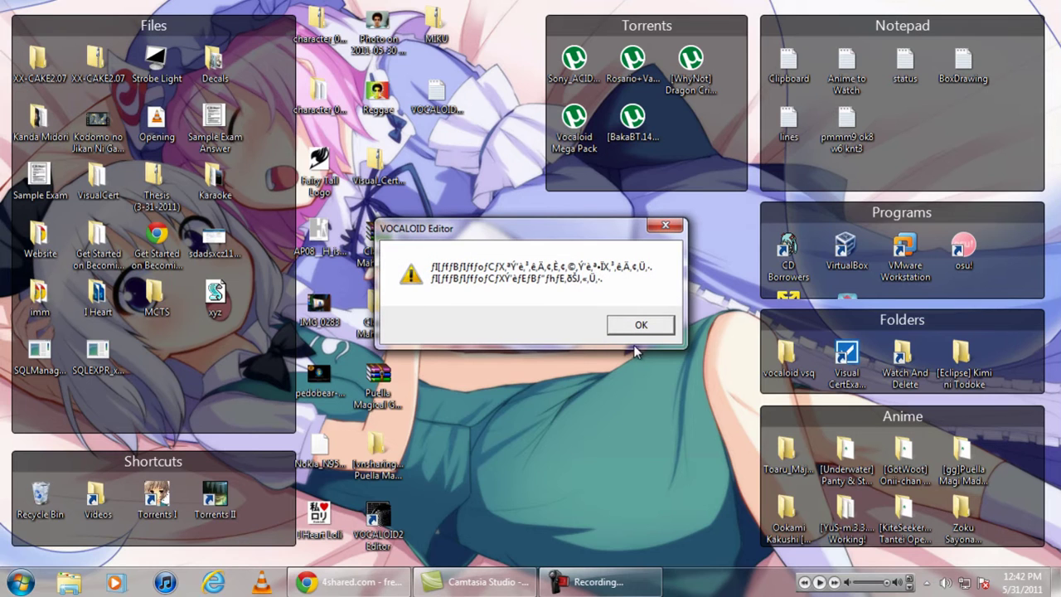
left_click(663, 326)
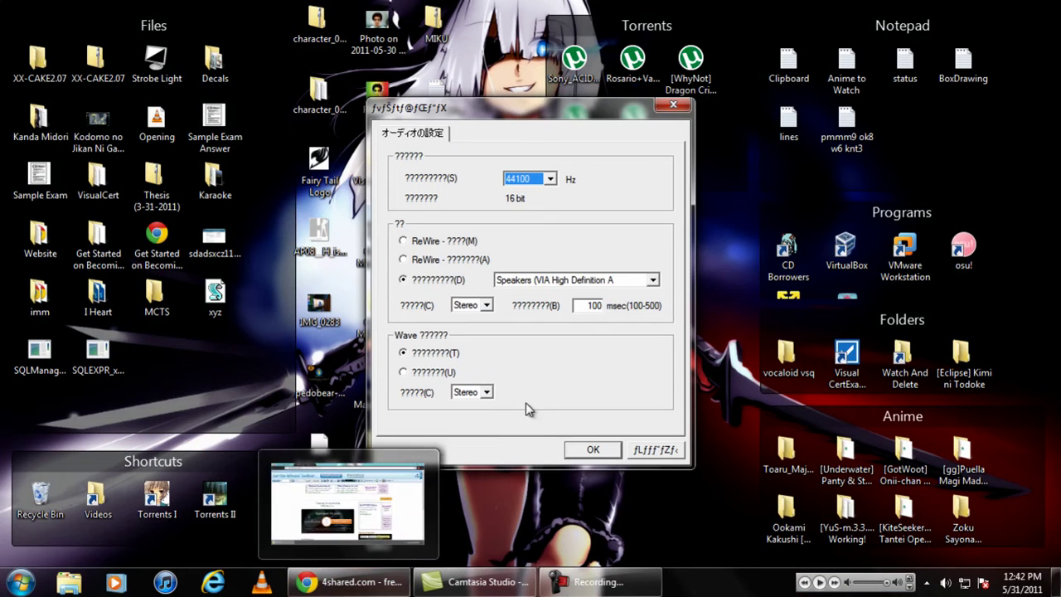
left_click_drag(444, 115, 468, 112)
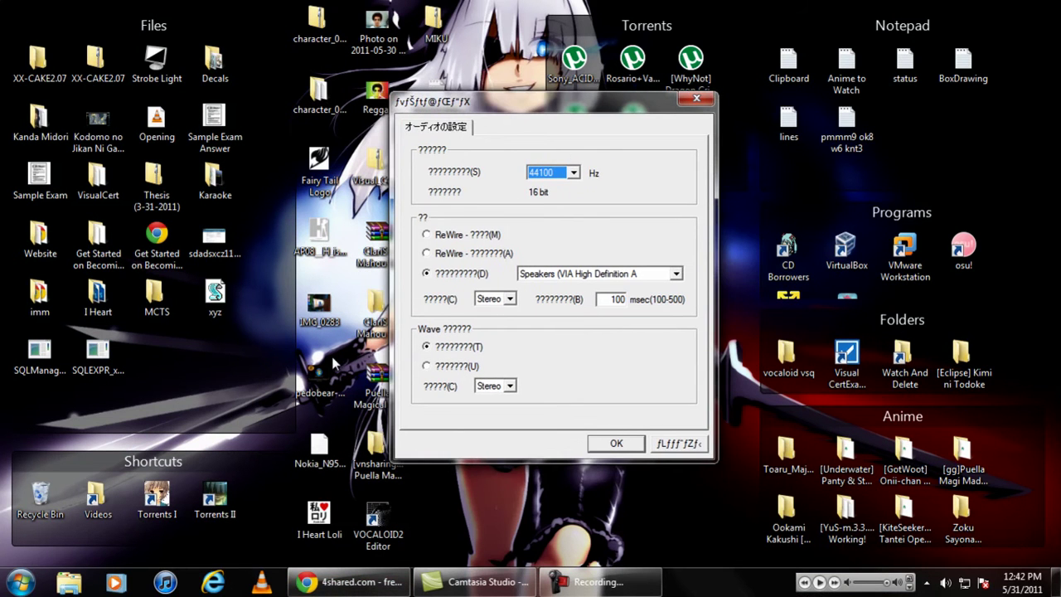
left_click(602, 445)
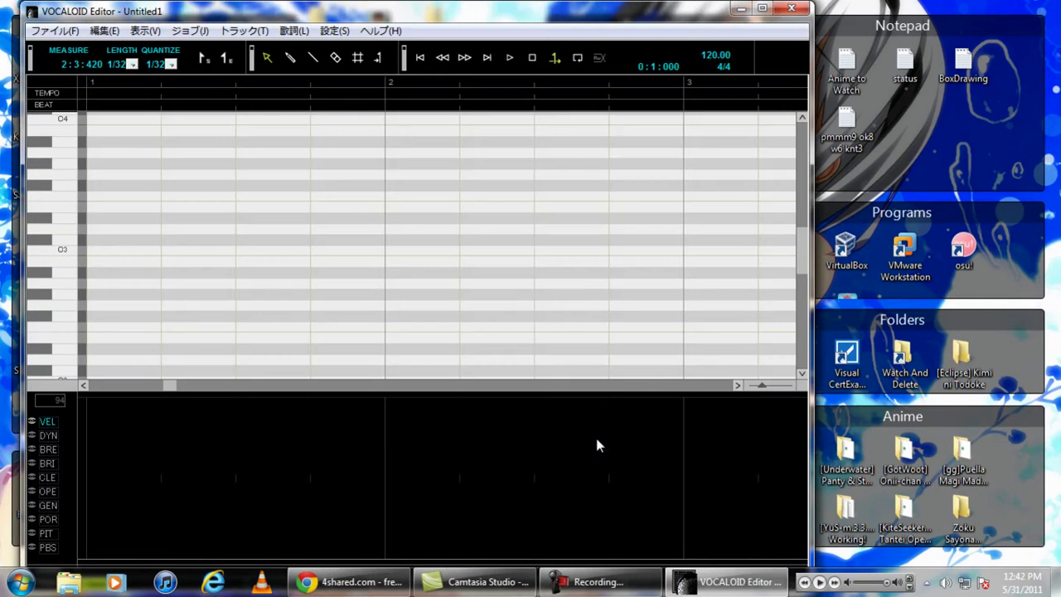
Maximize the editor window and look through its Japanese menus
left_click(763, 12)
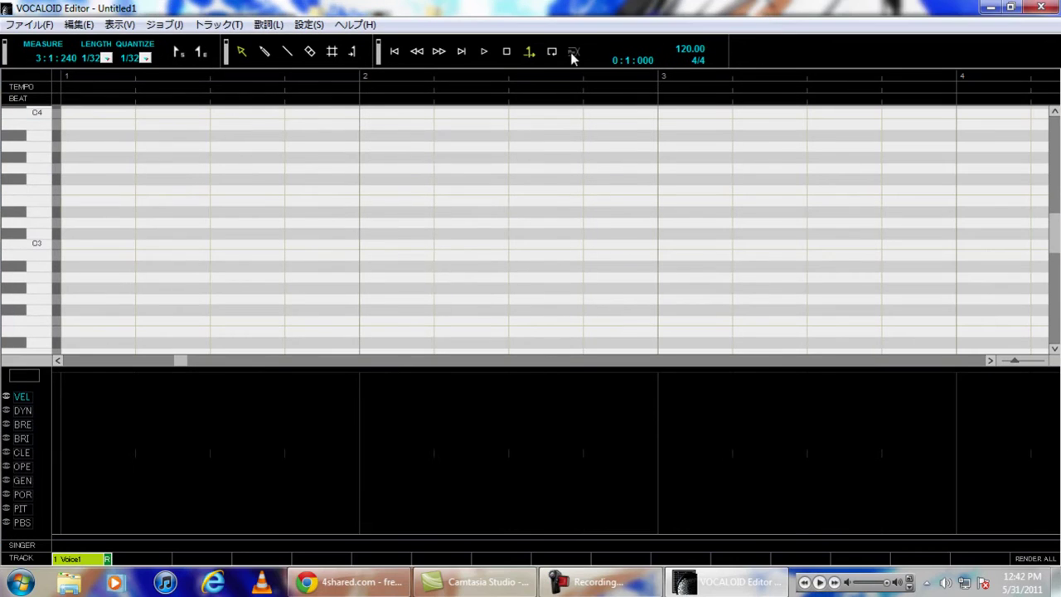
left_click(29, 24)
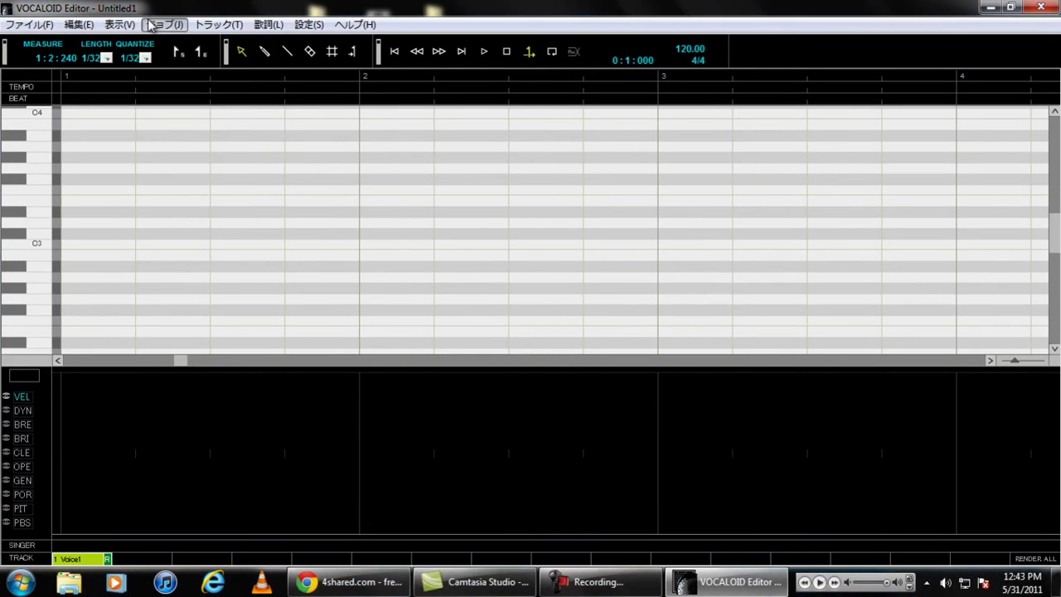
mouse_move(166, 25)
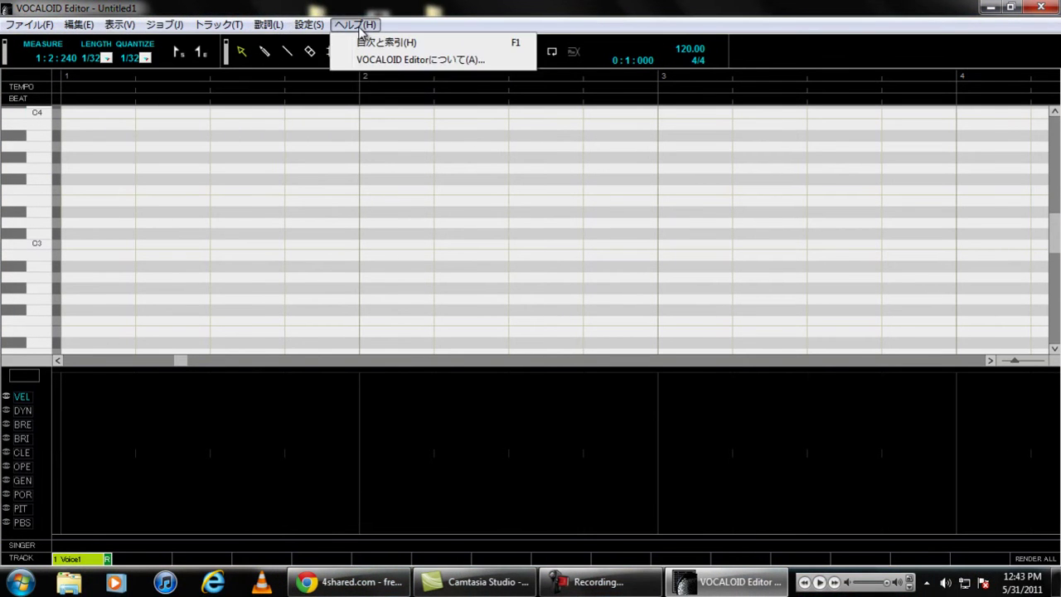
mouse_move(256, 30)
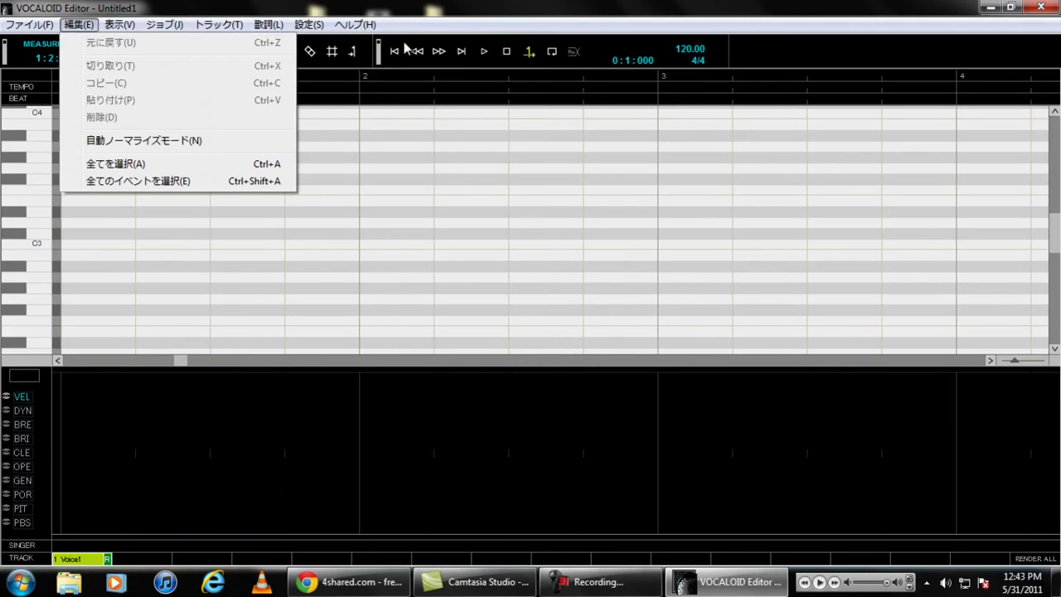
mouse_move(319, 30)
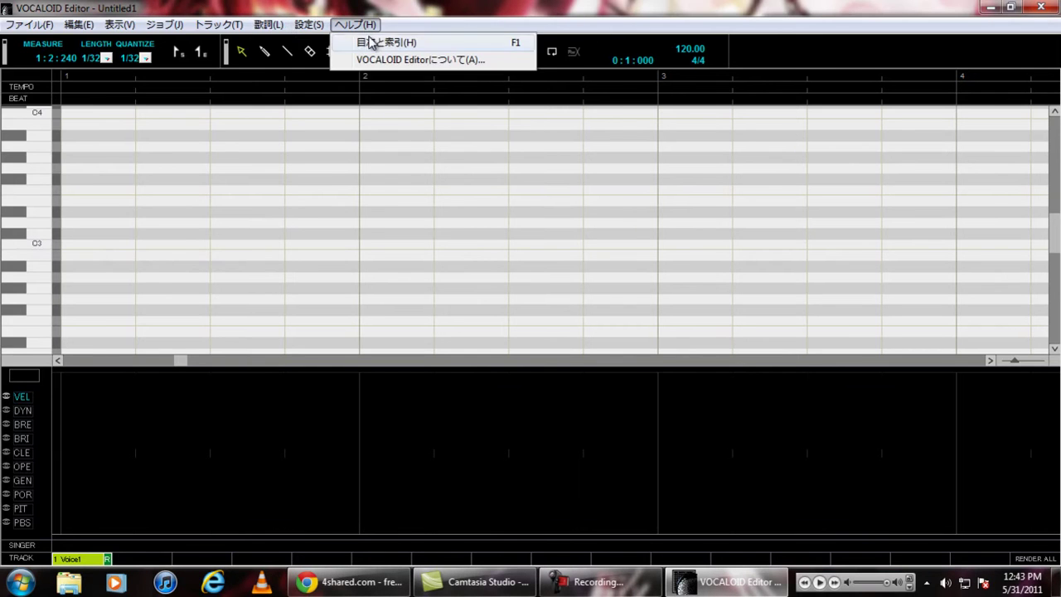
mouse_move(33, 24)
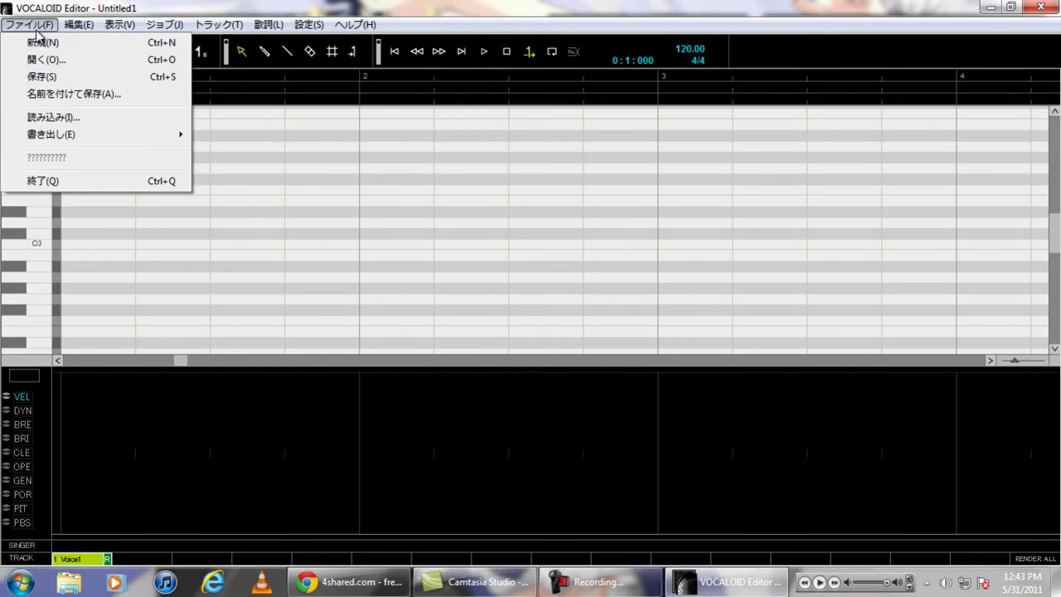
mouse_move(356, 24)
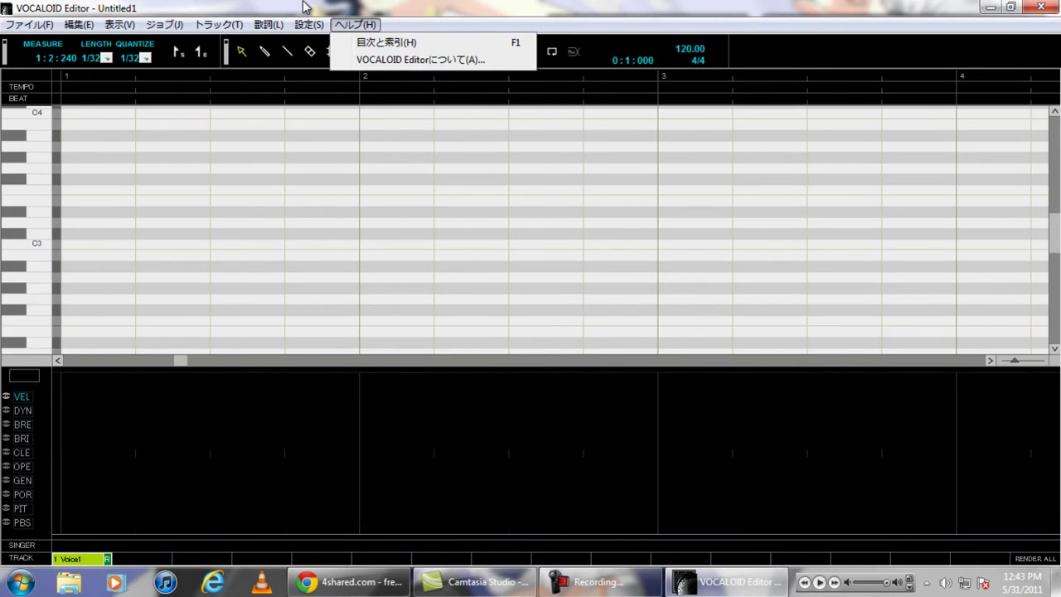
Exit the editor and open the Computer window from the Start menu
left_click(46, 175)
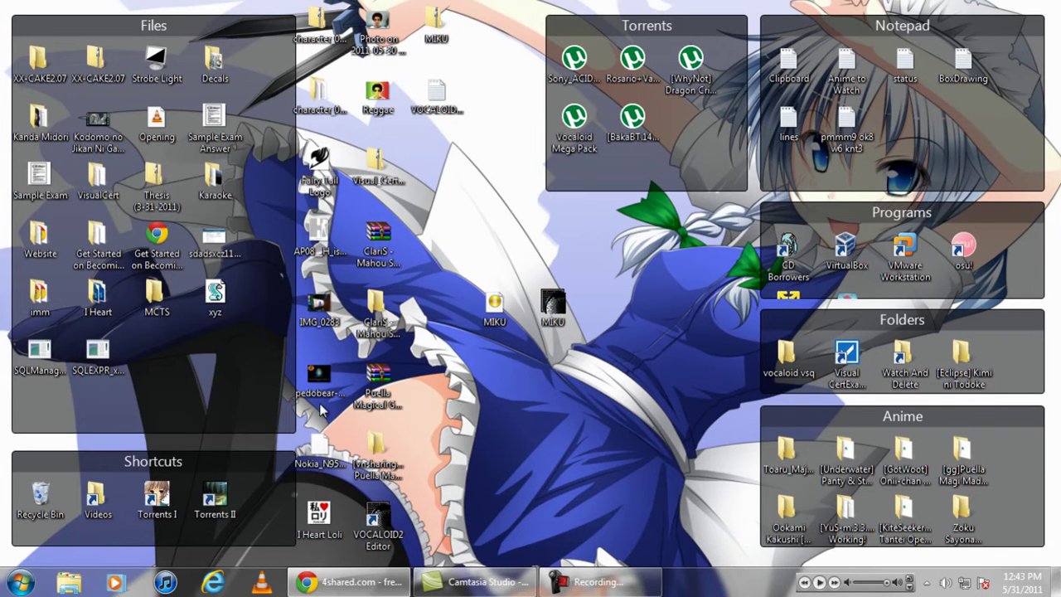
key("super")
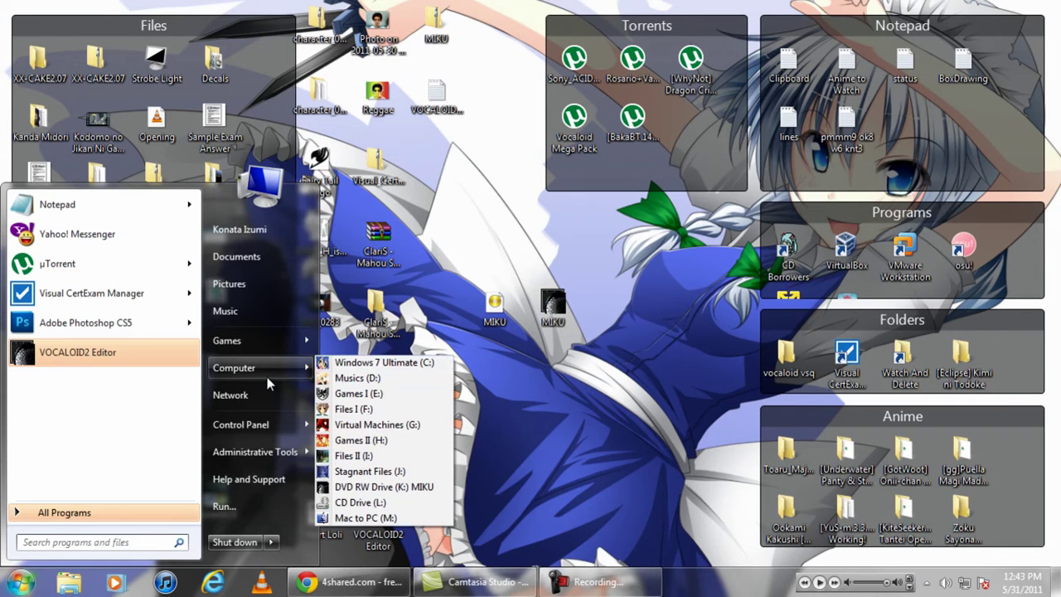
right_click(277, 379)
left_click(286, 380)
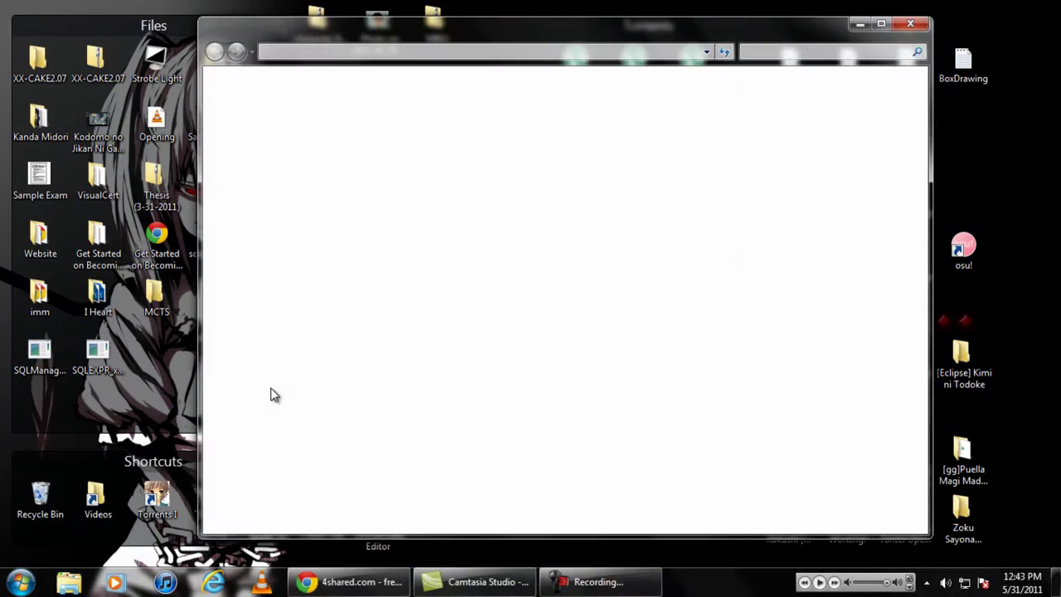
Go through the C: drive and Program Files into the VOCALOID2 folder
left_click(455, 146)
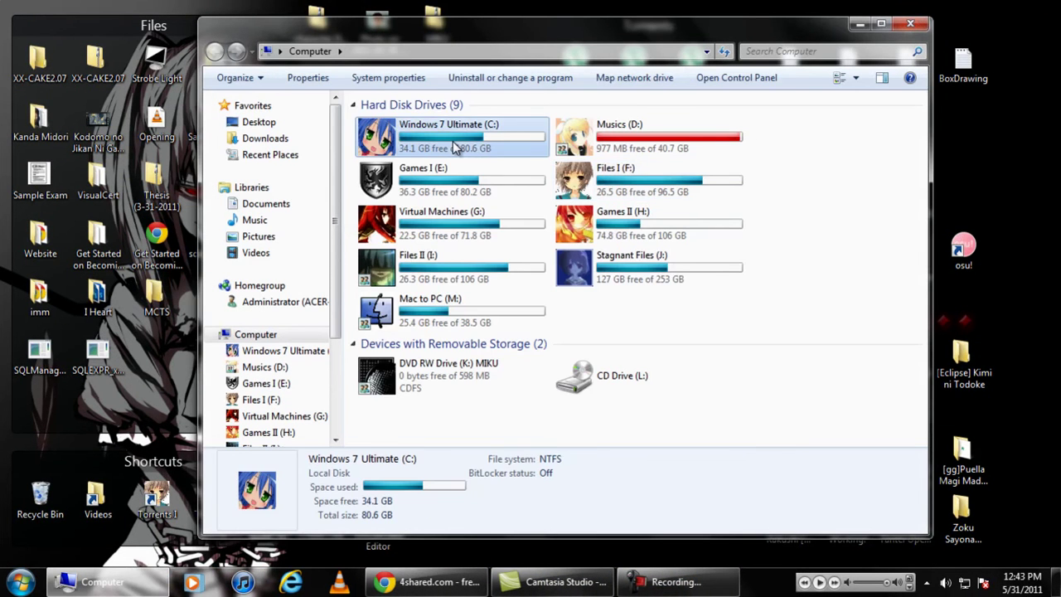
double_click(455, 146)
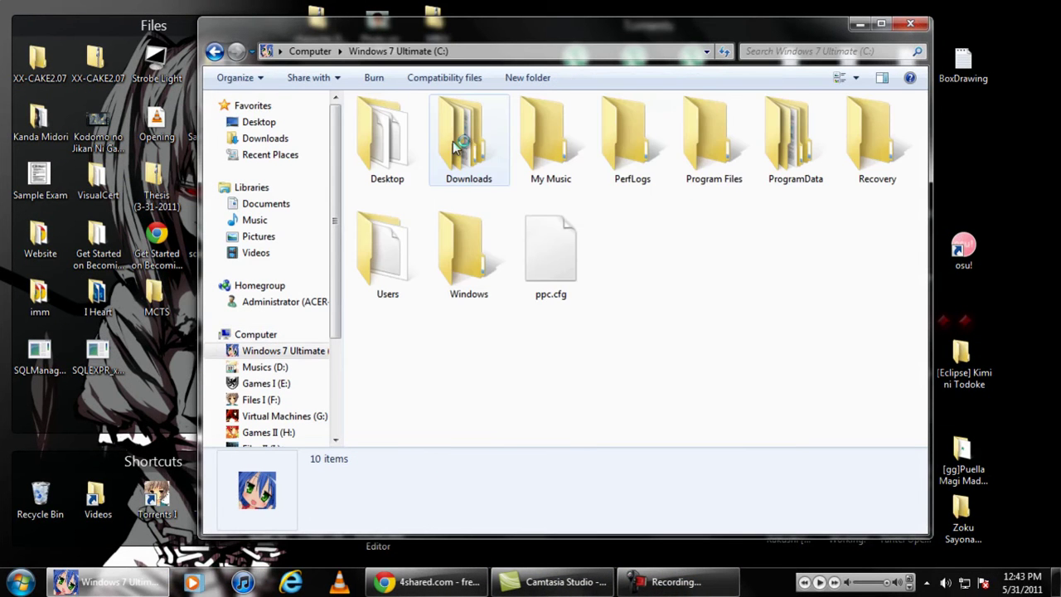
double_click(751, 143)
scroll(771, 305, "down", 20)
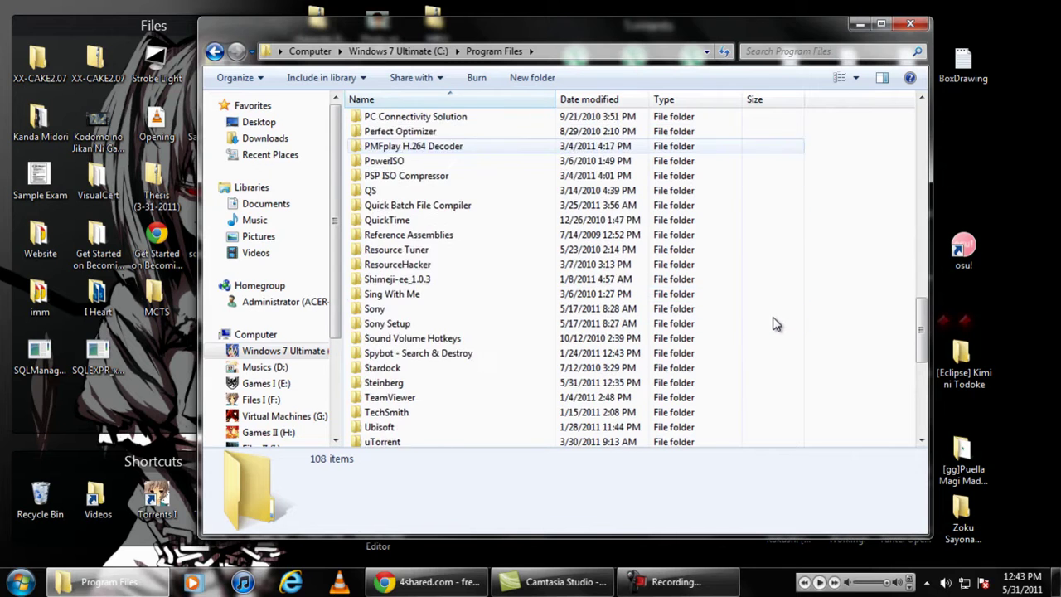
scroll(772, 323, "down", 4)
double_click(411, 354)
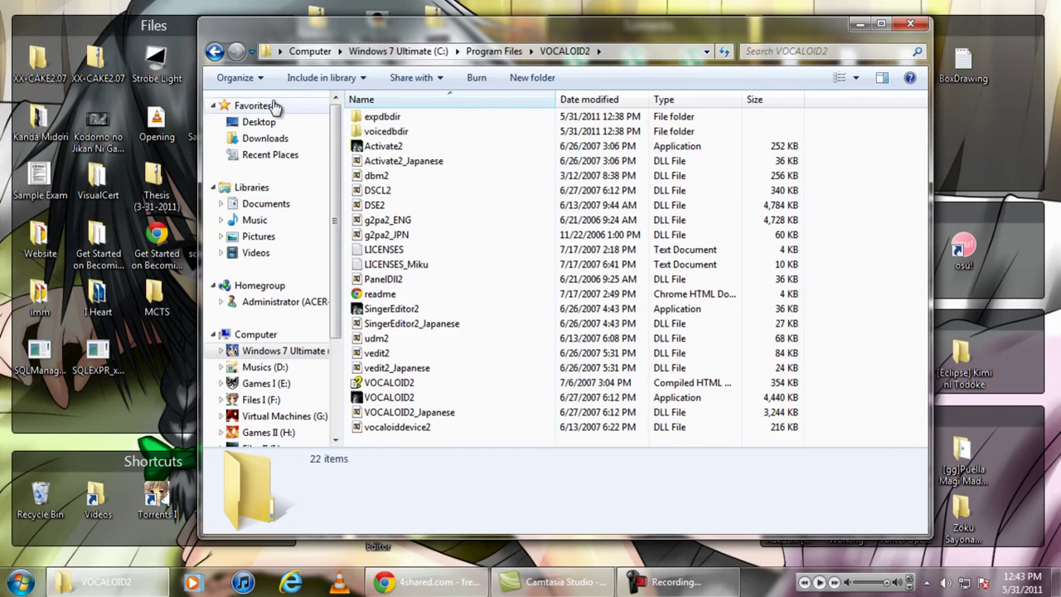
Uncheck 'Hide extensions for known file types' in the Folder Options View tab
left_click(235, 78)
left_click(267, 234)
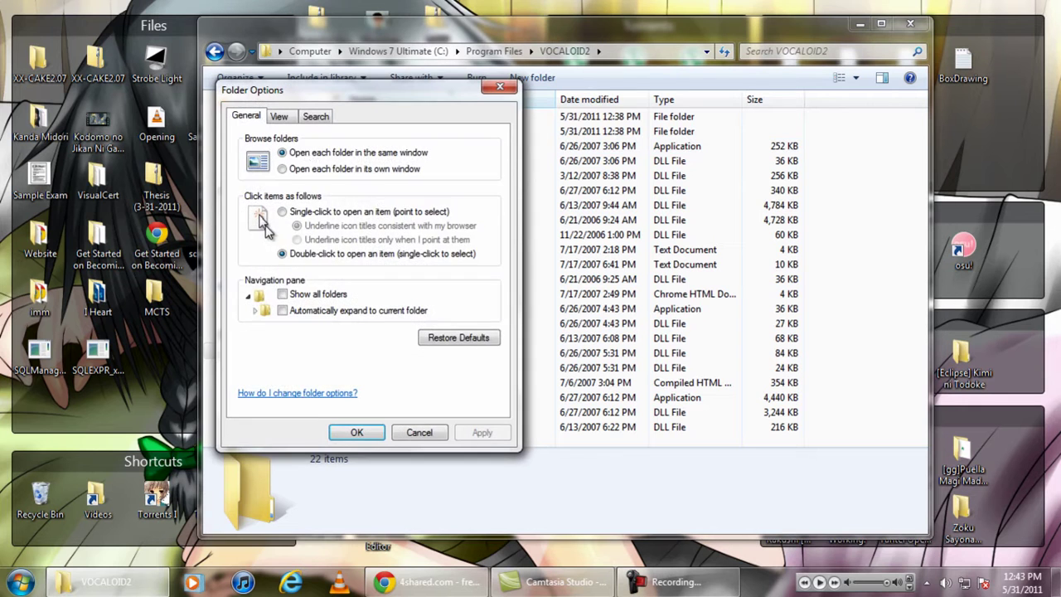
left_click(280, 118)
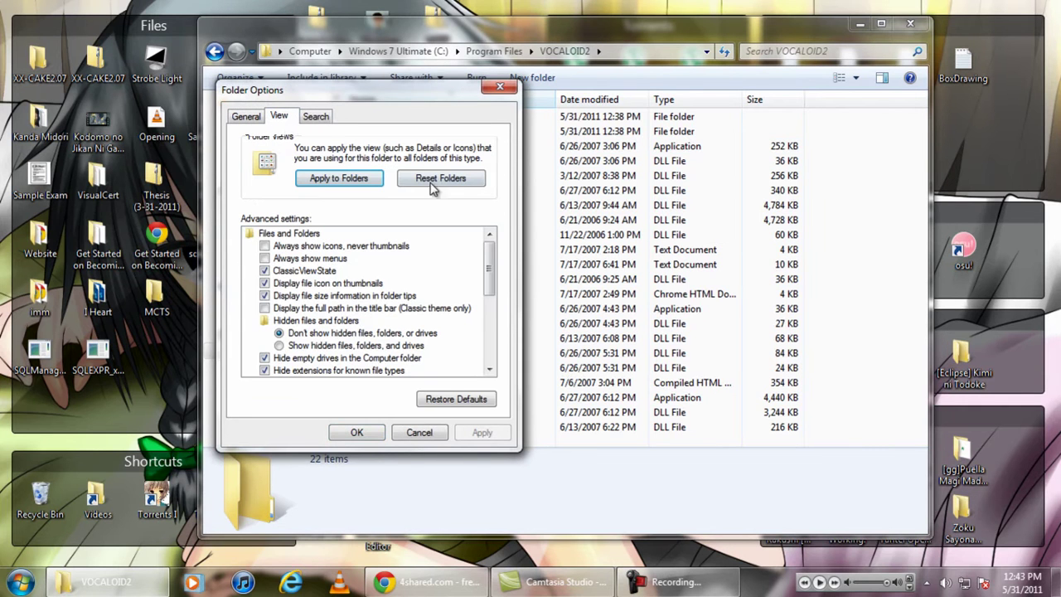
left_click(357, 432)
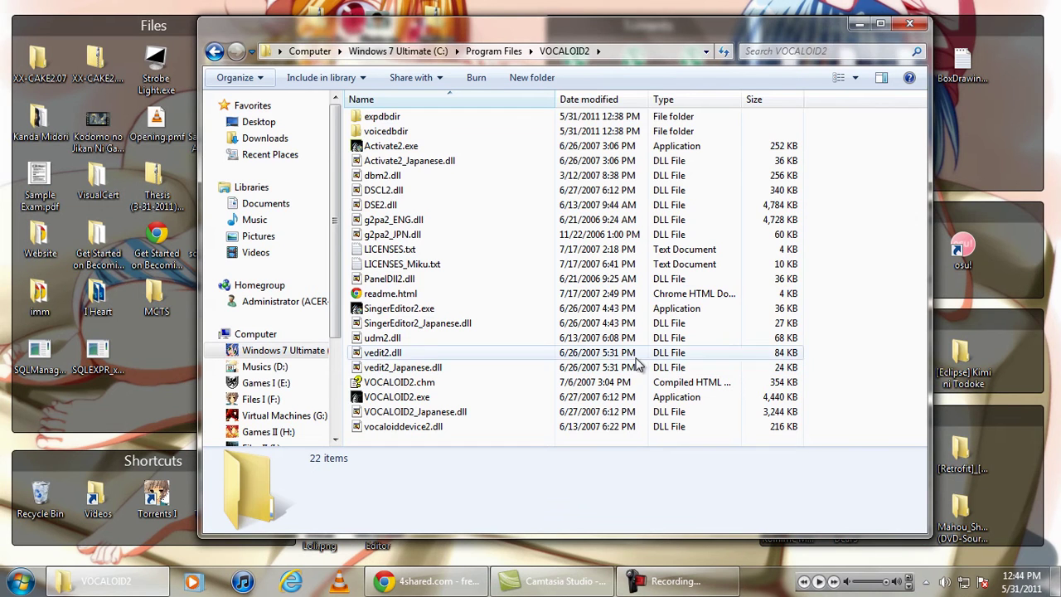
Delete VOCALOID2_Japanese.dll, granting administrator permission
left_click(446, 413)
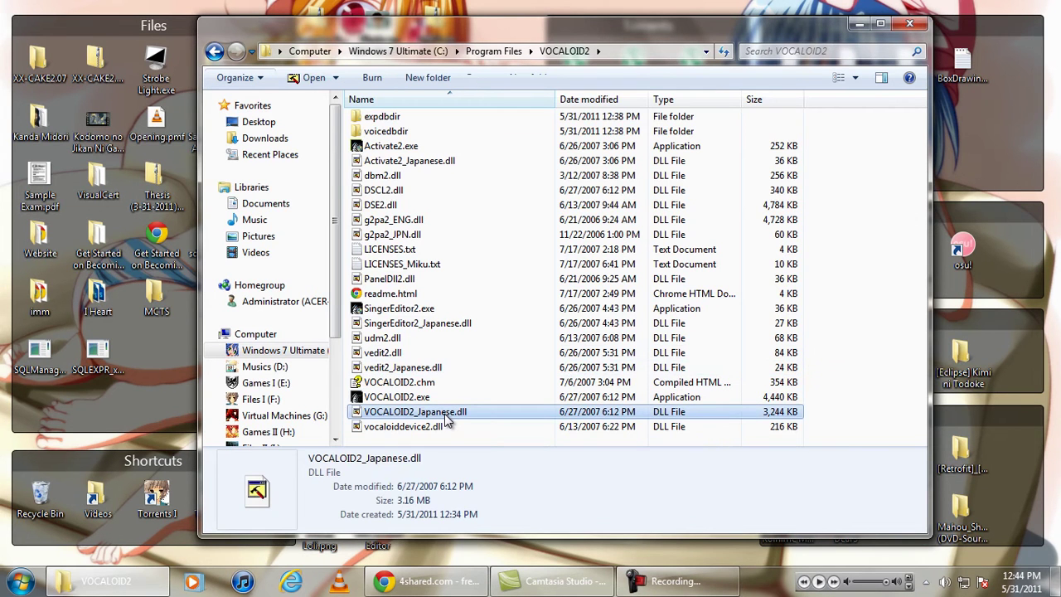
key("Delete")
left_click(517, 355)
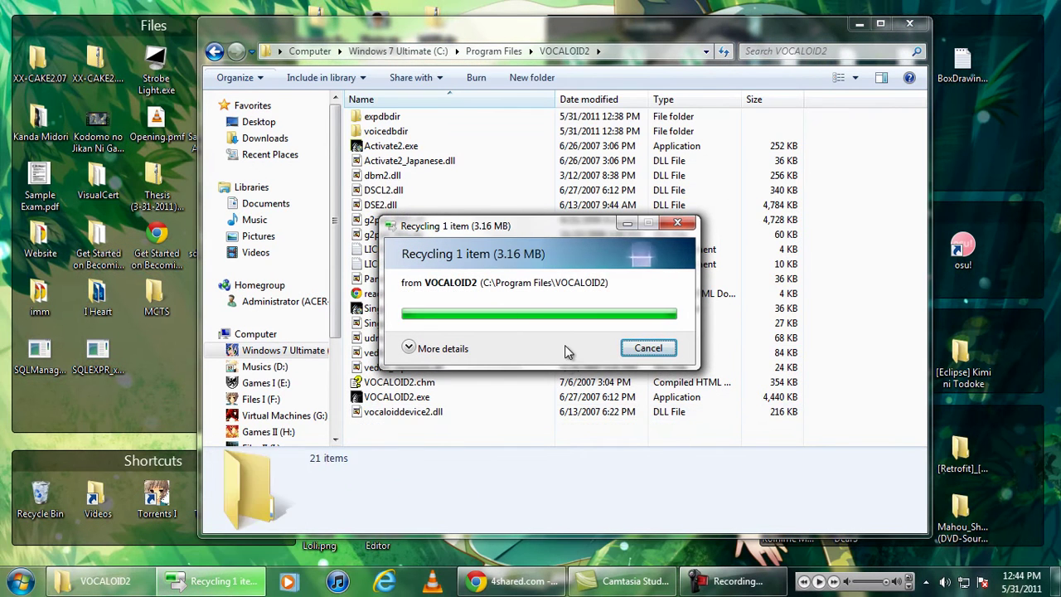
Launch VOCALOID2 Editor to check whether its menus are English, then close it
left_click(21, 580)
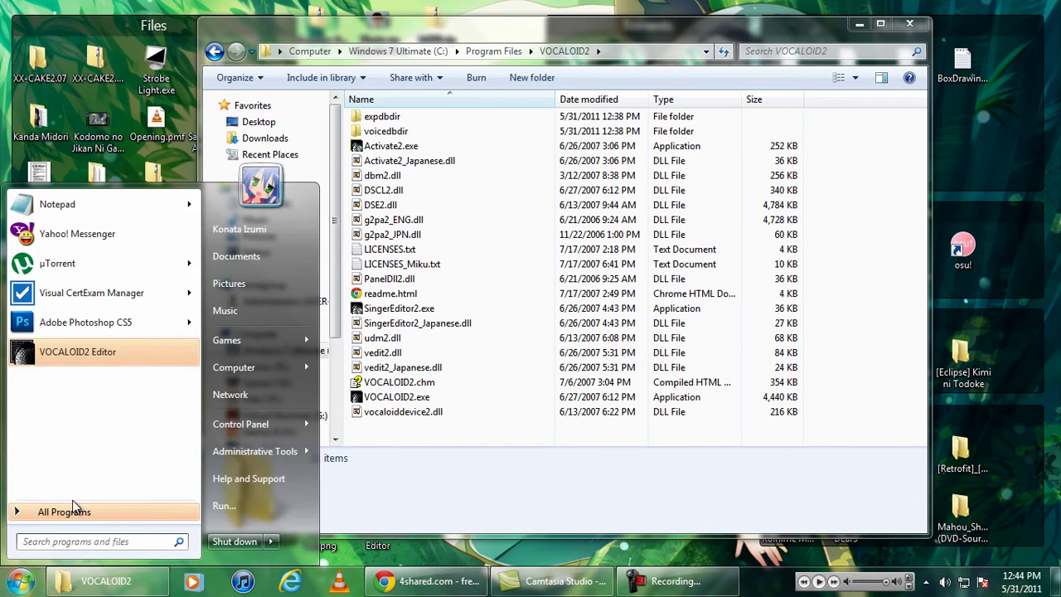
left_click(115, 358)
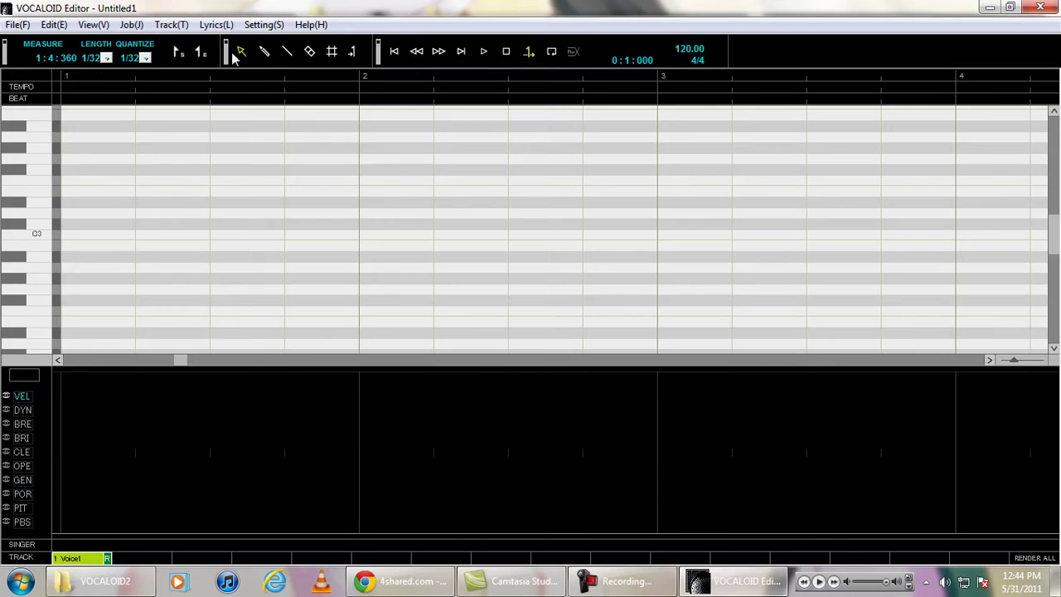
left_click(17, 25)
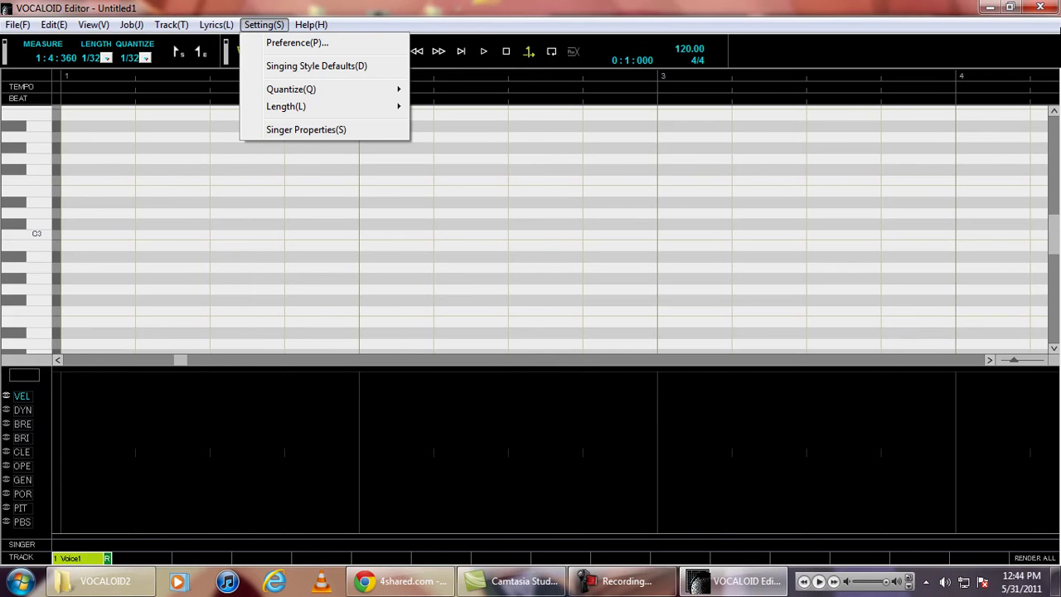
left_click(1042, 9)
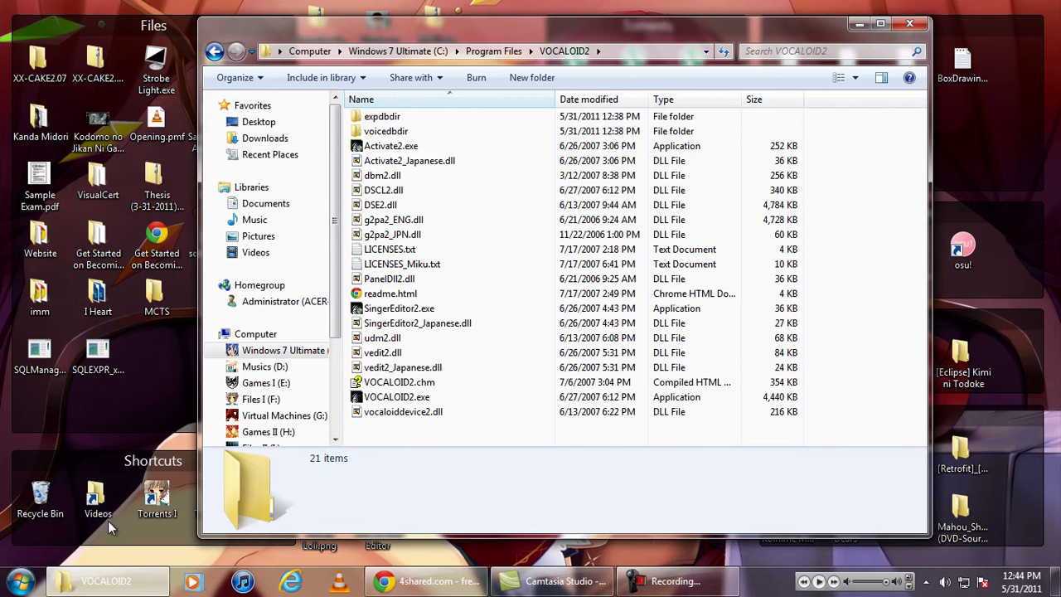
Restore VOCALOID2_Japanese.dll from the Recycle Bin and close the Recycle Bin
double_click(54, 498)
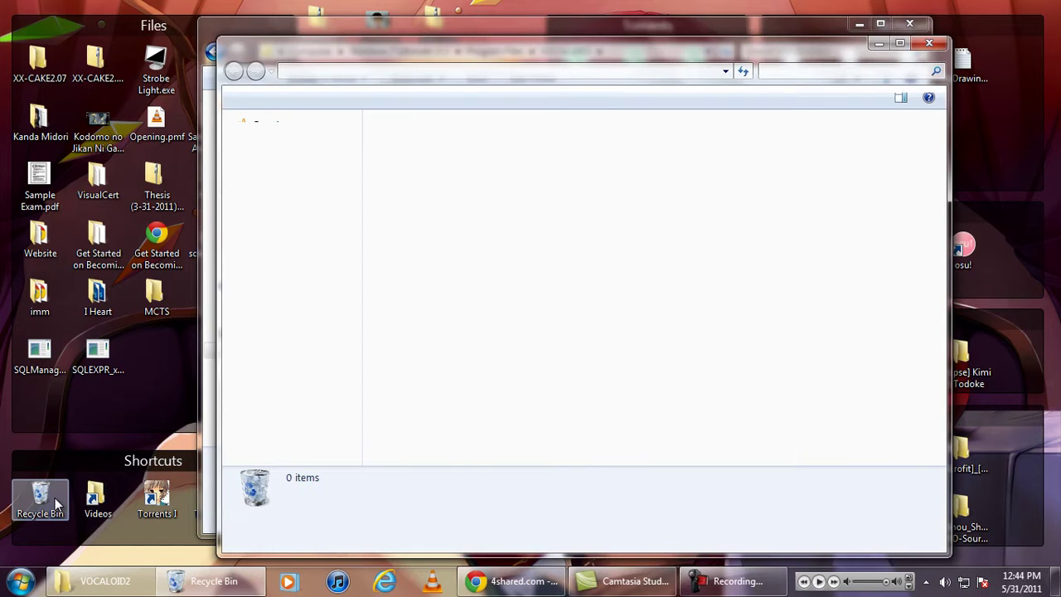
right_click(418, 145)
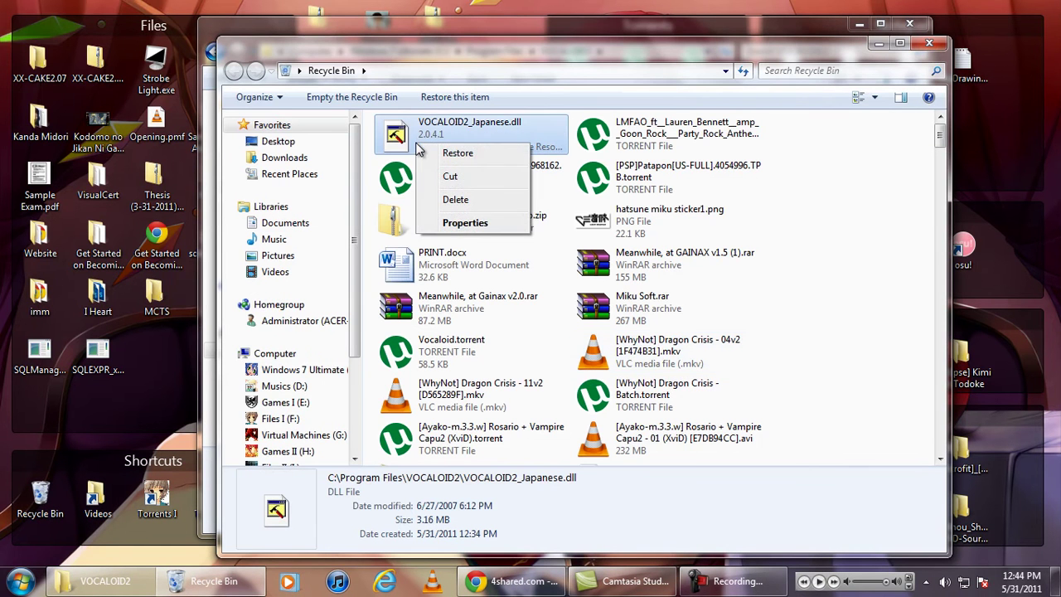
left_click(458, 152)
left_click(513, 355)
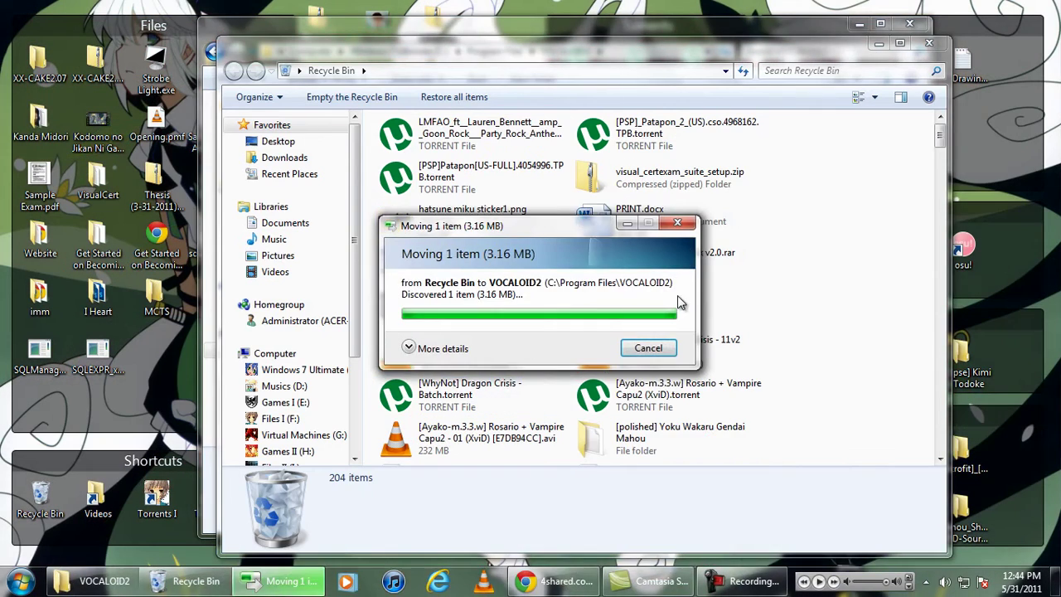
left_click(929, 42)
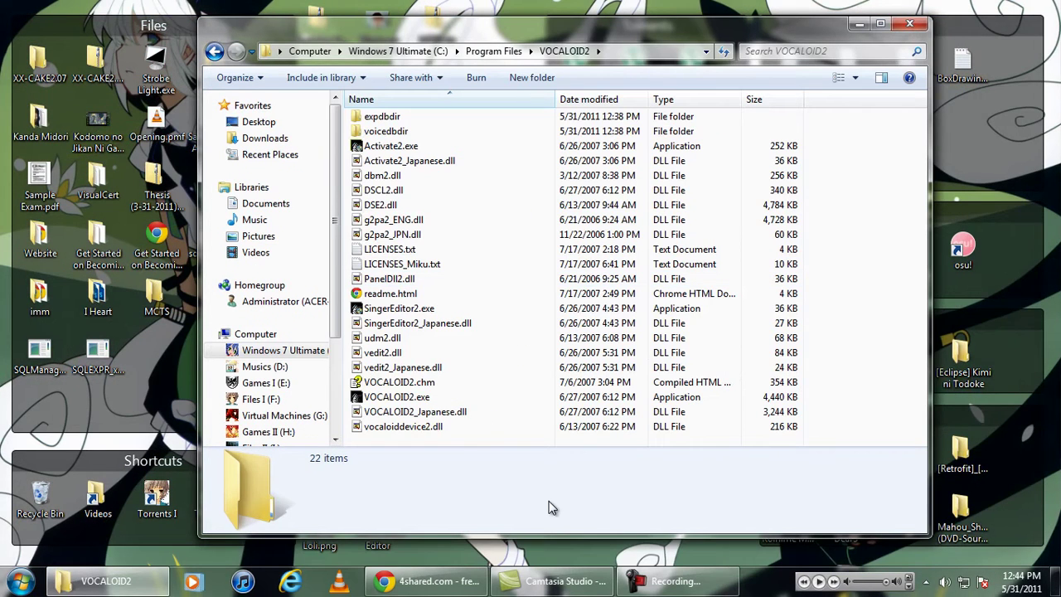
Rename VOCALOID2_Japanese.dll to VOCALOID2_Japanese.bak, confirming the extension change and admin prompt
left_click(441, 412)
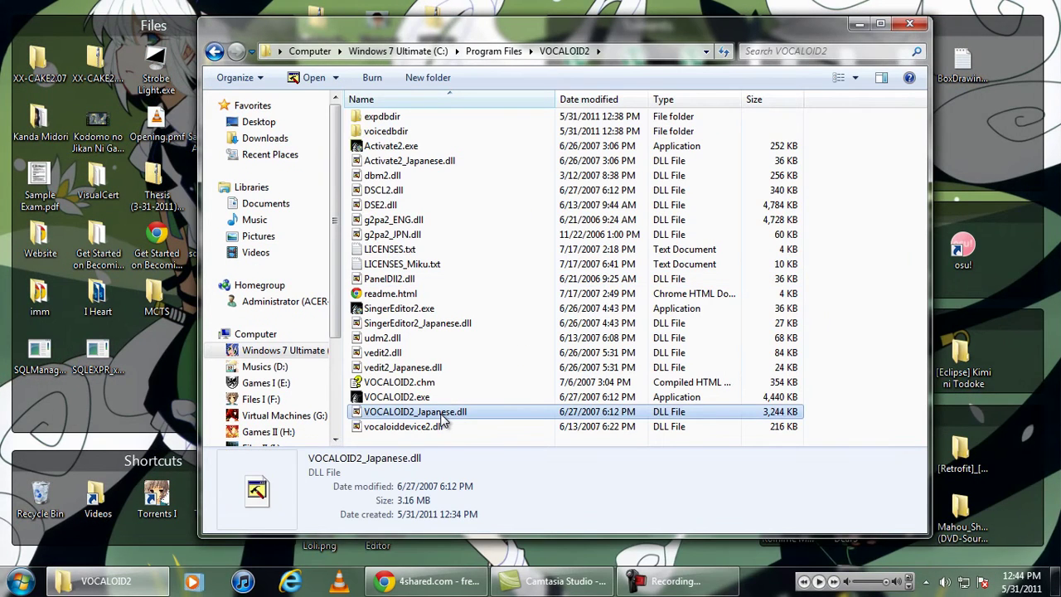
left_click(442, 414)
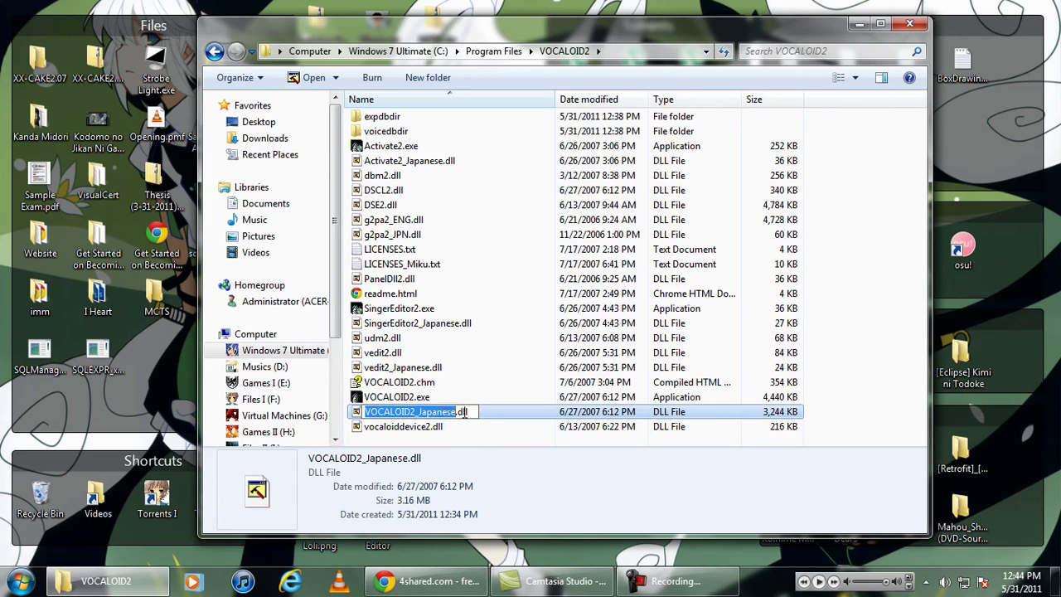
left_click(477, 412)
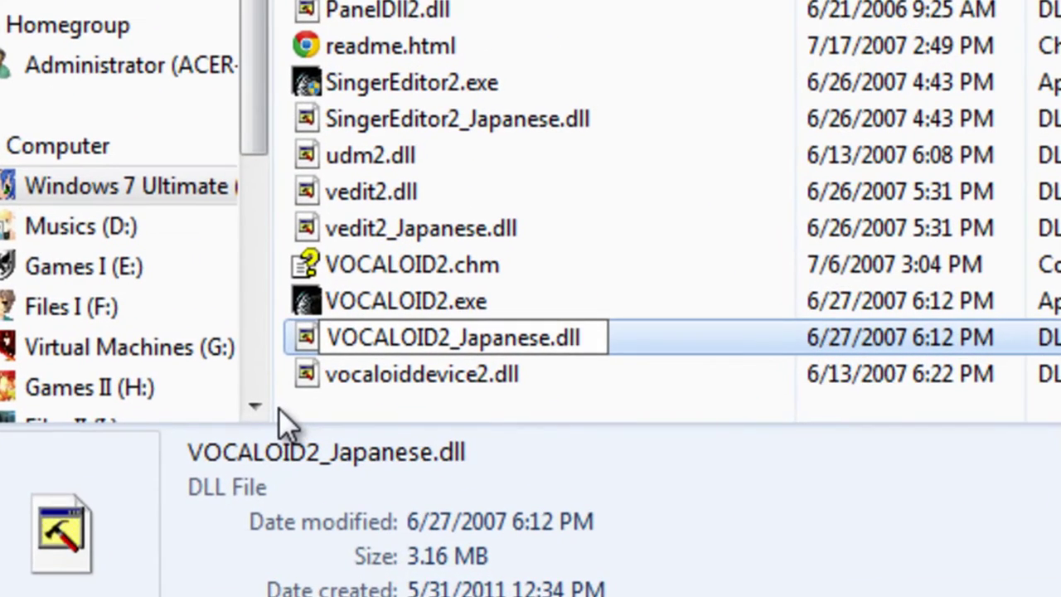
key("End")
key("BackSpace")
key("BackSpace")
key("BackSpace")
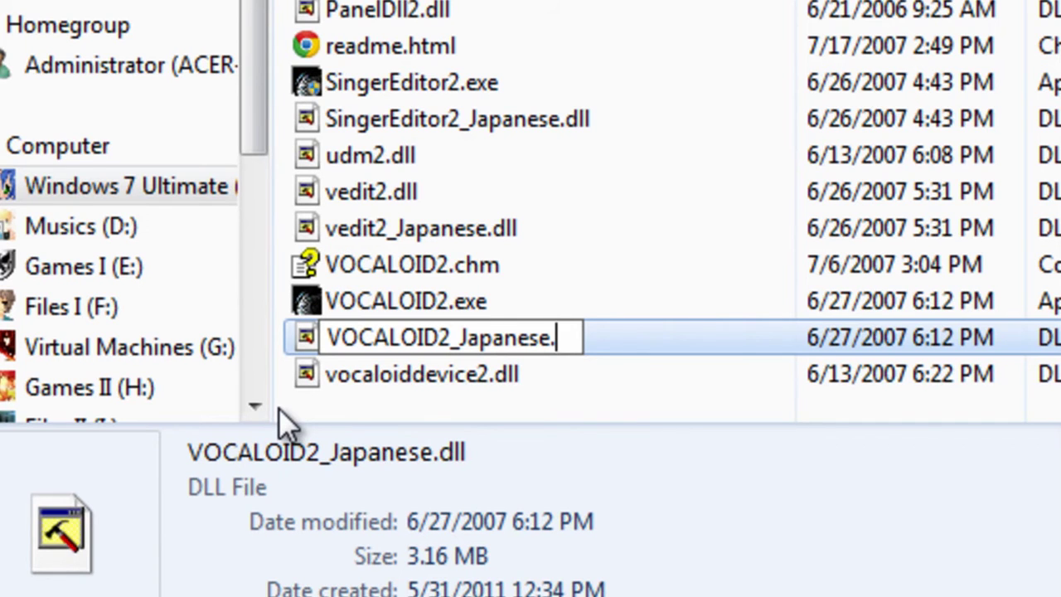
type("bax")
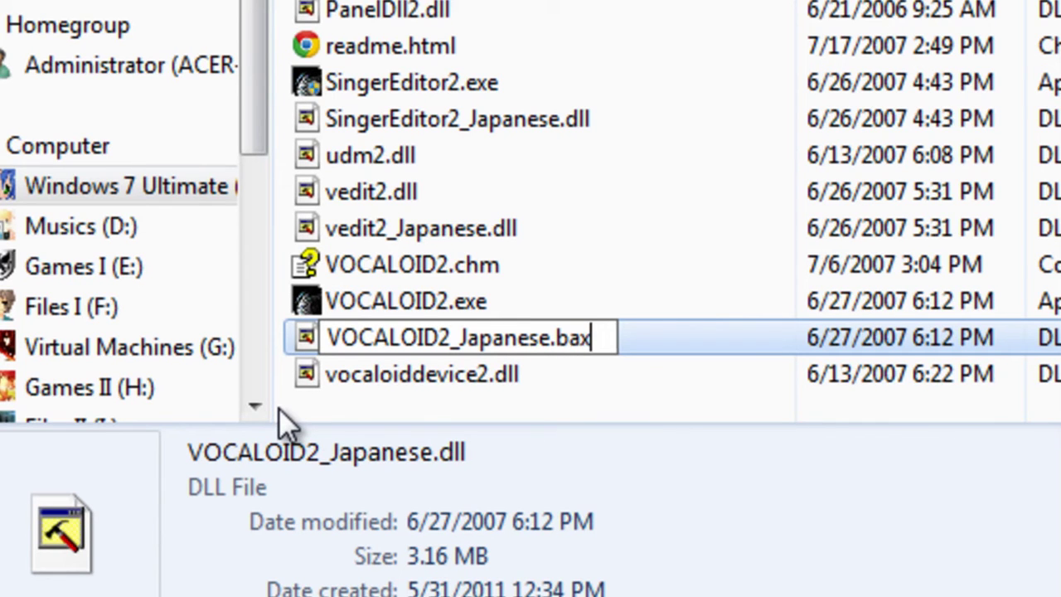
key("BackSpace")
type("k")
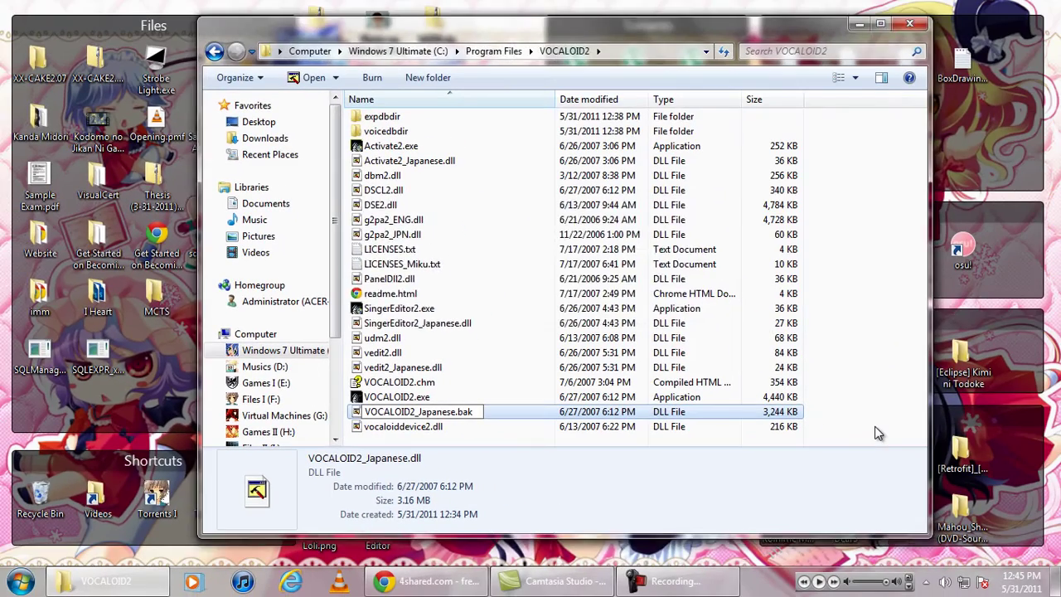
key("Return")
left_click(593, 297)
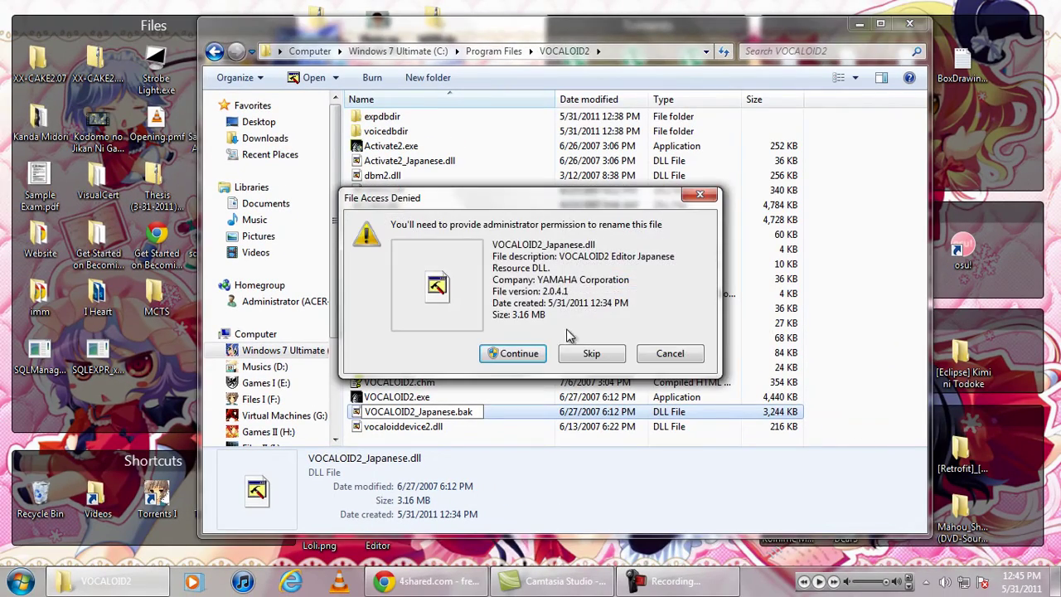
left_click(522, 353)
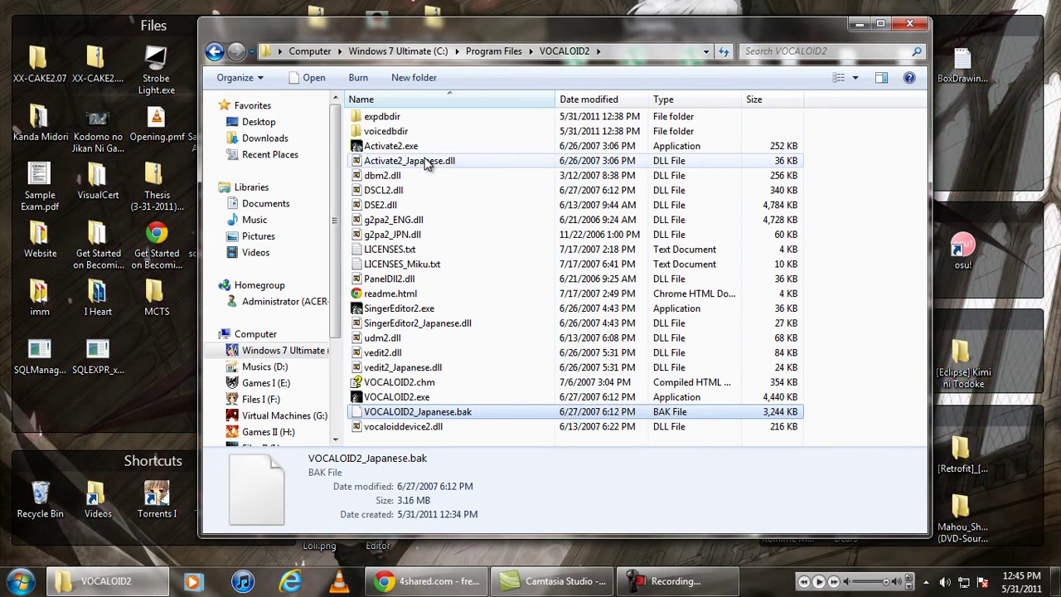
Rename Activate2_Japanese.dll to Activate2_Japanese.bak, confirming the warning and admin prompt
left_click(442, 162)
left_click(441, 163)
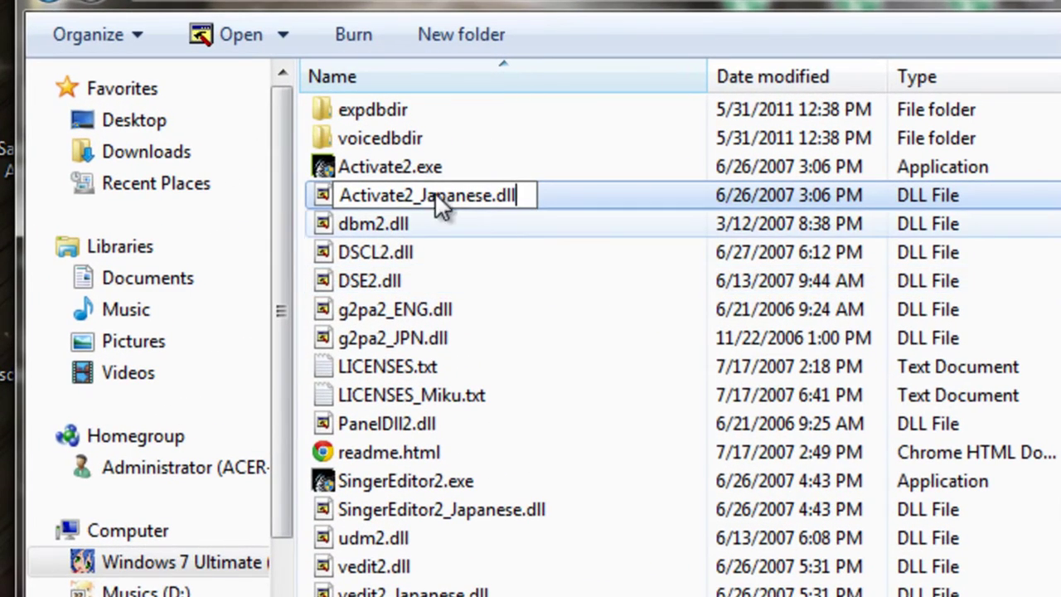
key("BackSpace")
key("BackSpace")
key("BackSpace")
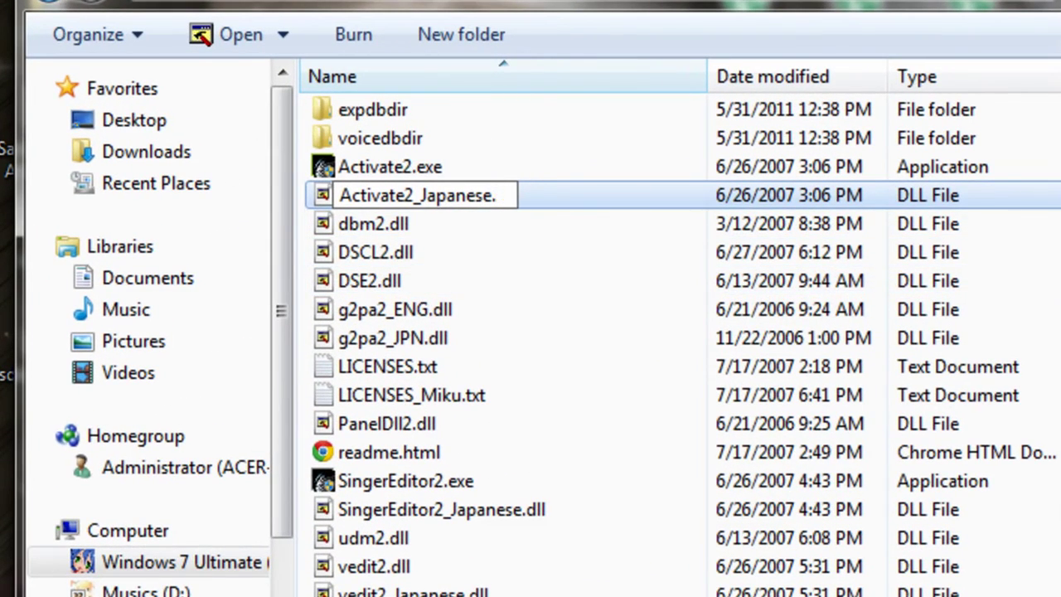
type("bak")
key("Return")
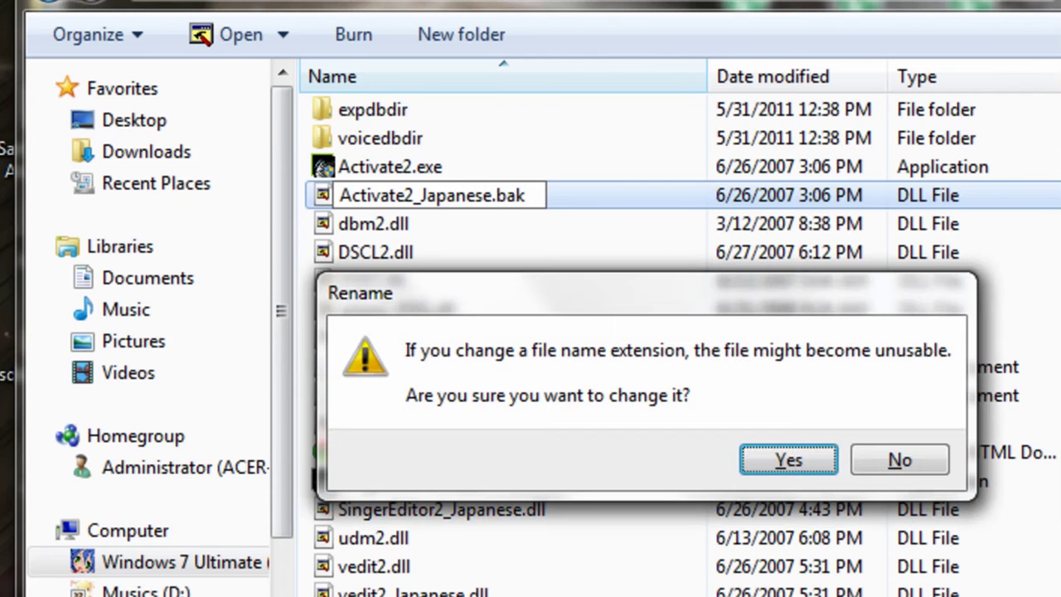
left_click(789, 460)
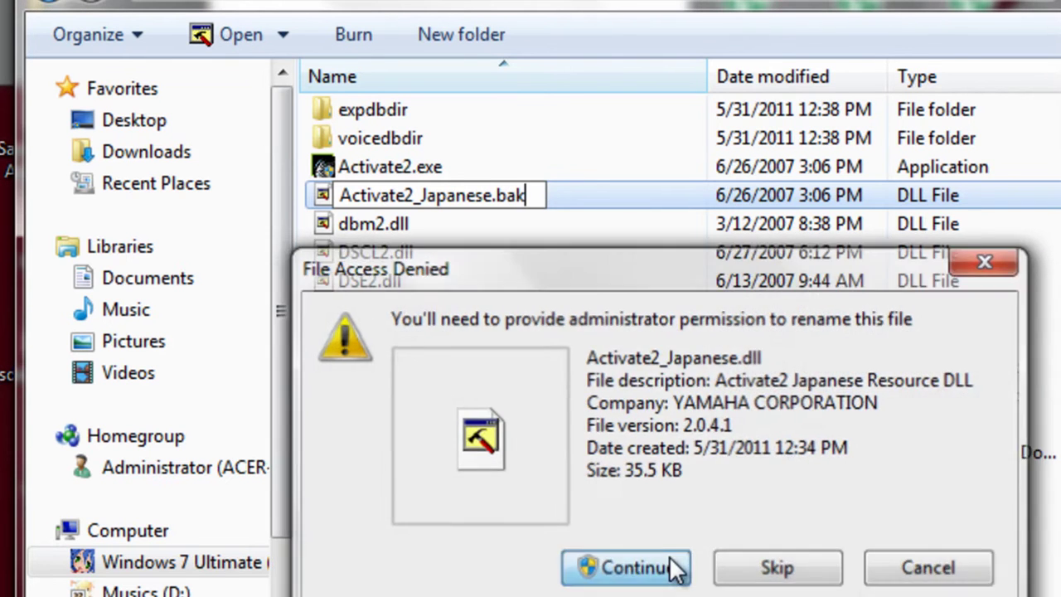
left_click(671, 568)
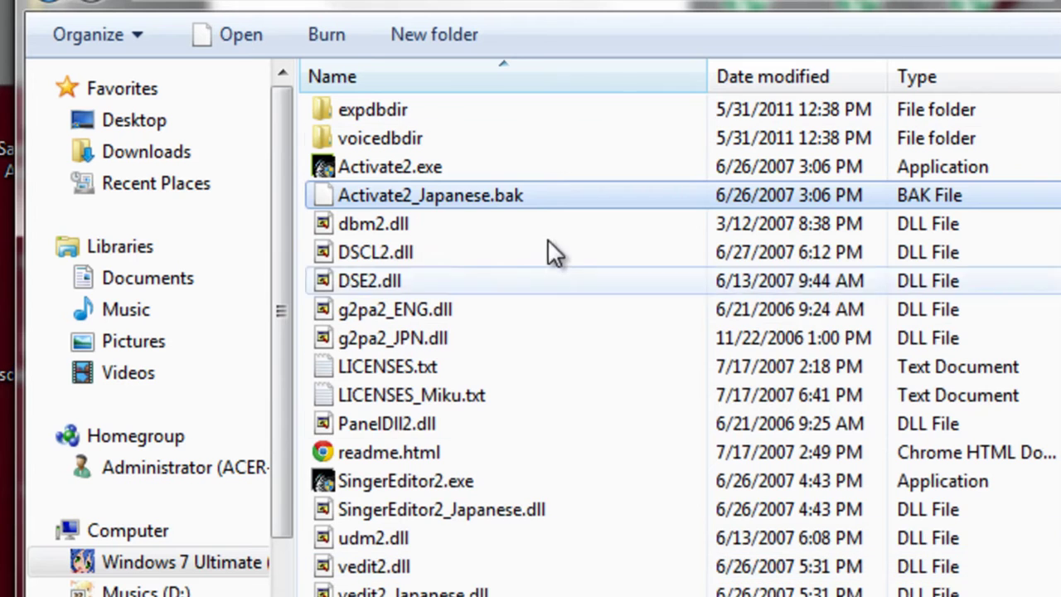
Rename SingerEditor2_Japanese.dll to .bak and check VOCALOID2_Japanese is a BAK file
left_click(506, 511)
left_click(516, 511)
key("End")
key("BackSpace")
key("BackSpace")
key("BackSpace")
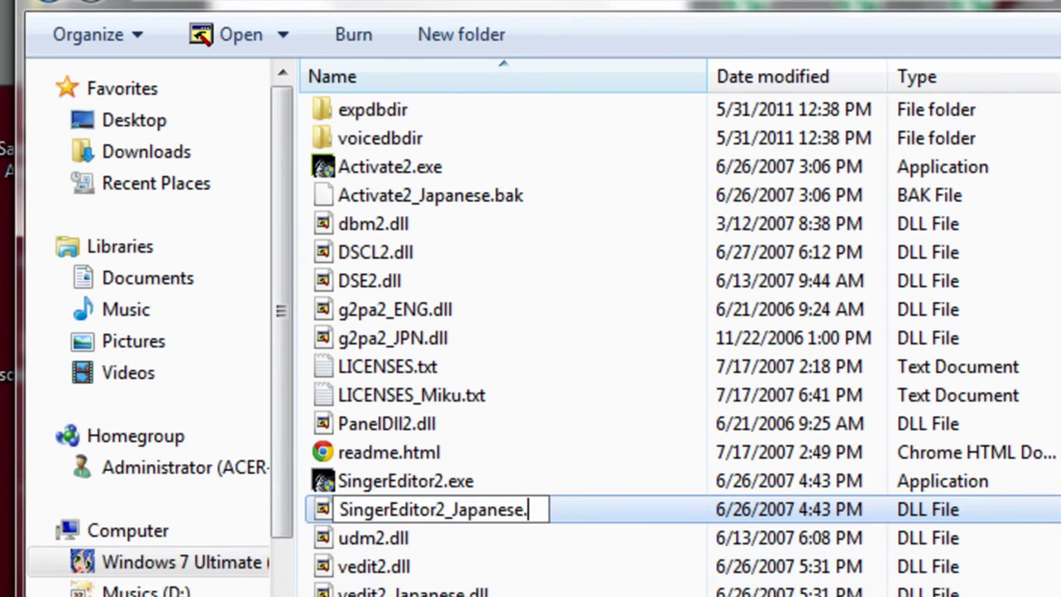
type("bak")
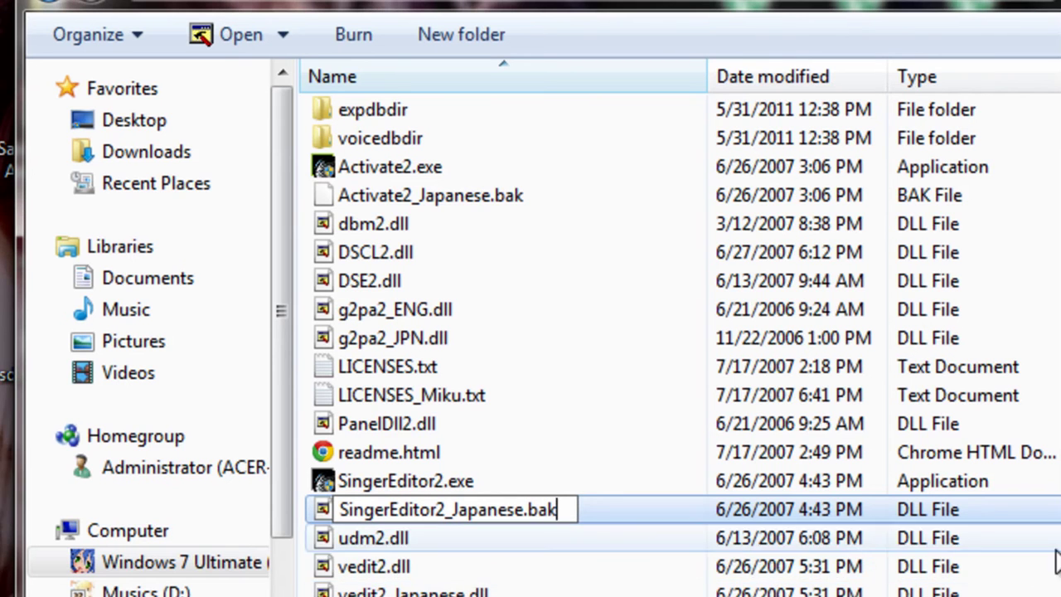
key("Return")
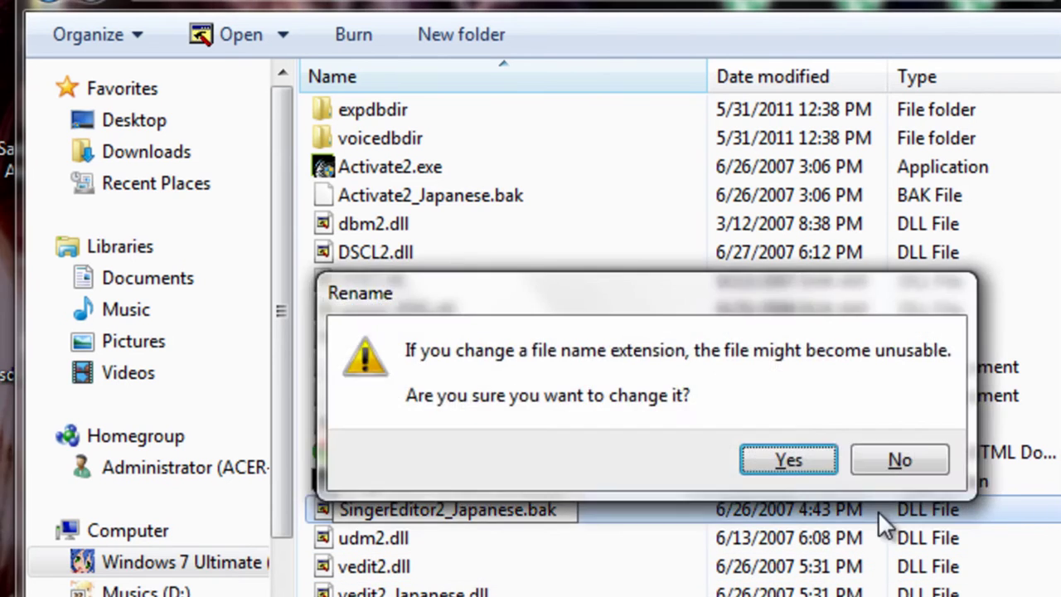
left_click(823, 462)
left_click(578, 568)
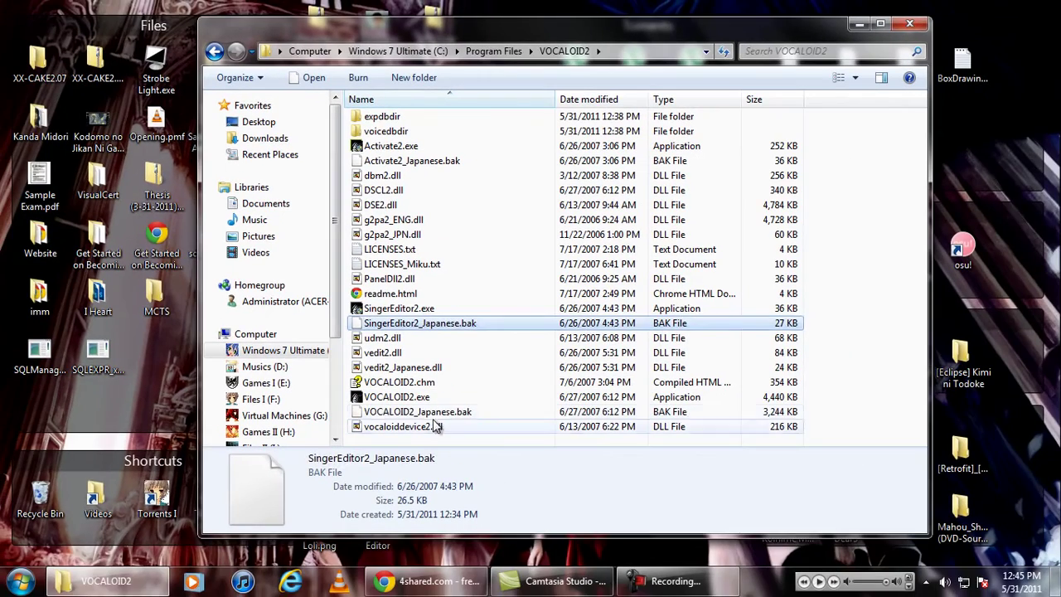
left_click(435, 412)
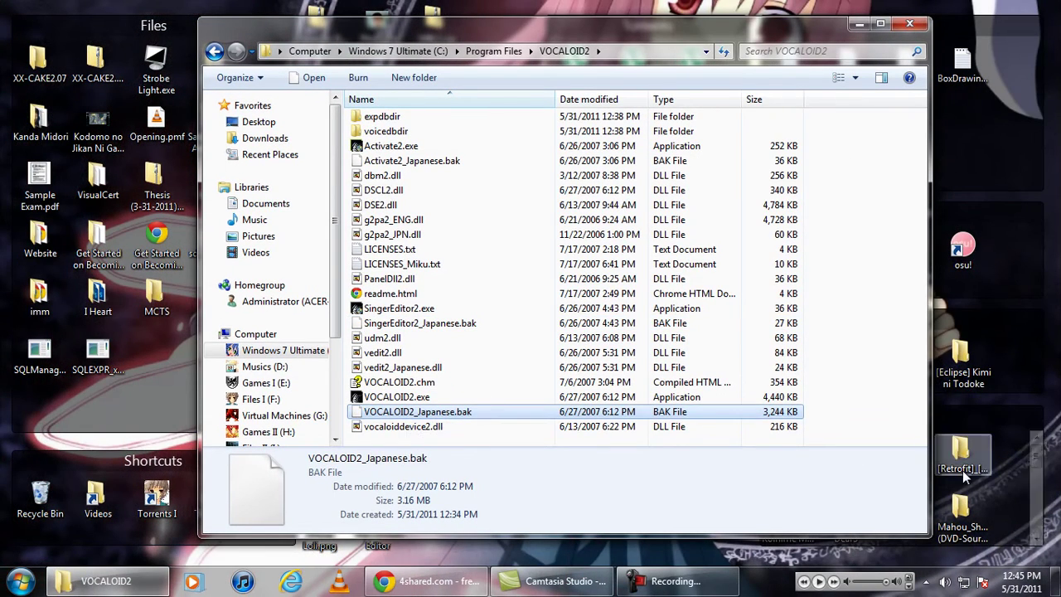
Close the VOCALOID2 folder window and relaunch VOCALOID2 Editor to check its menus
left_click(909, 24)
left_click(21, 580)
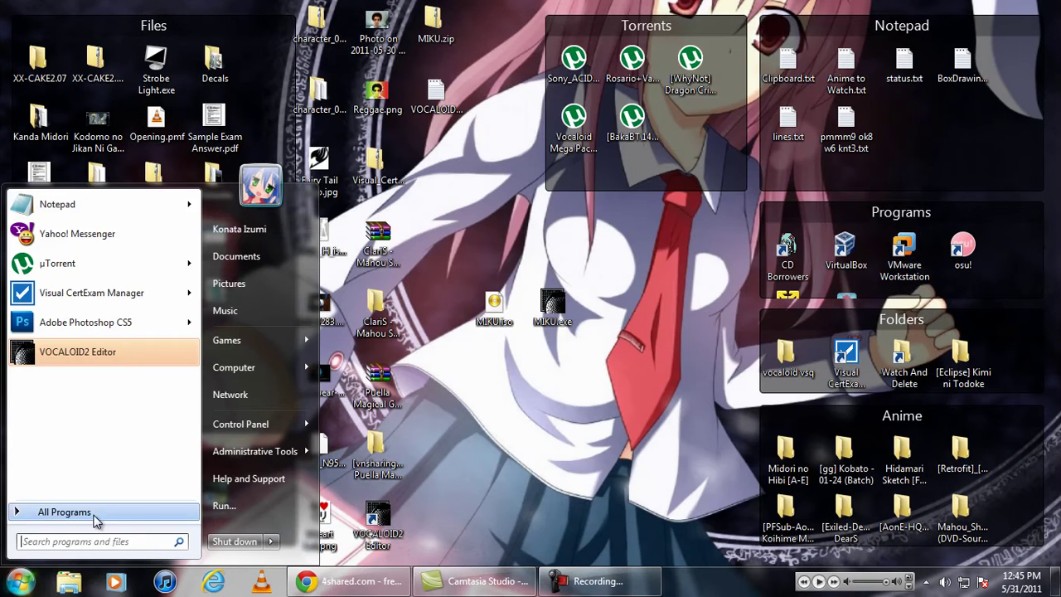
left_click(121, 360)
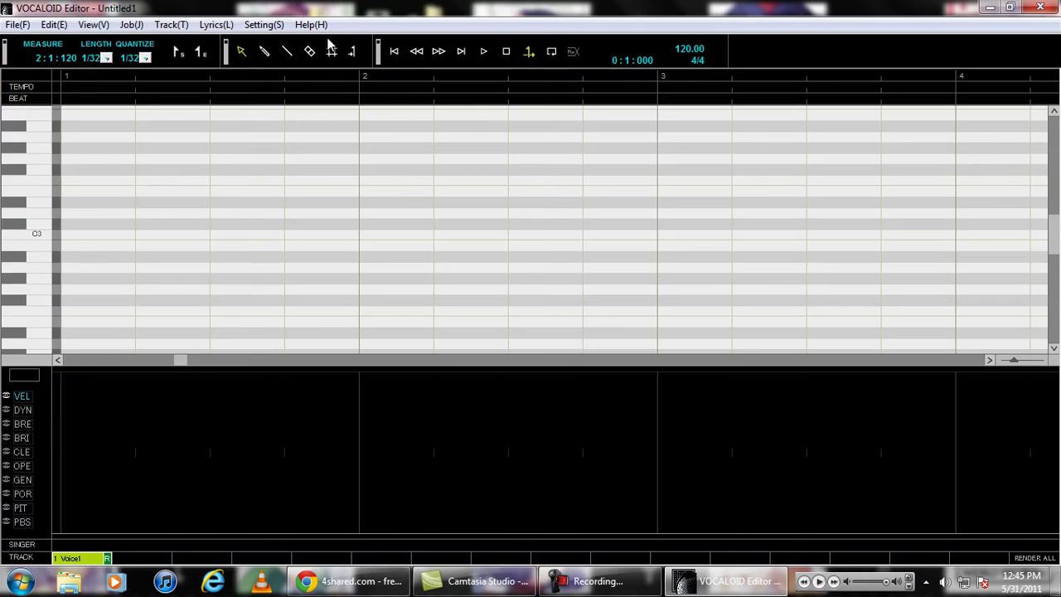
left_click(311, 24)
Browse the Setting > Preferences pages and close them without changes
mouse_move(171, 24)
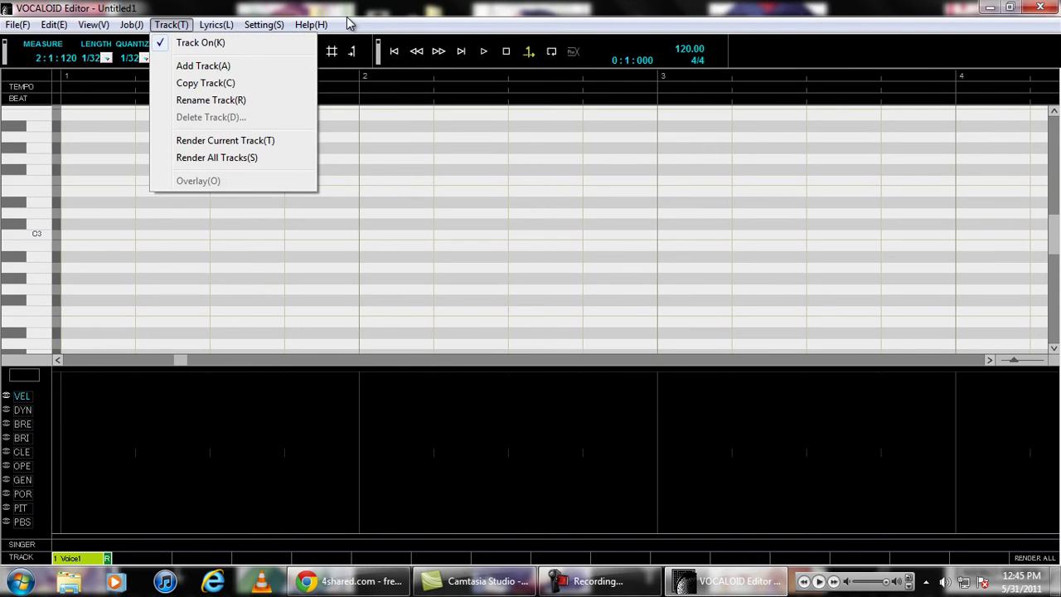
mouse_move(263, 24)
left_click(282, 41)
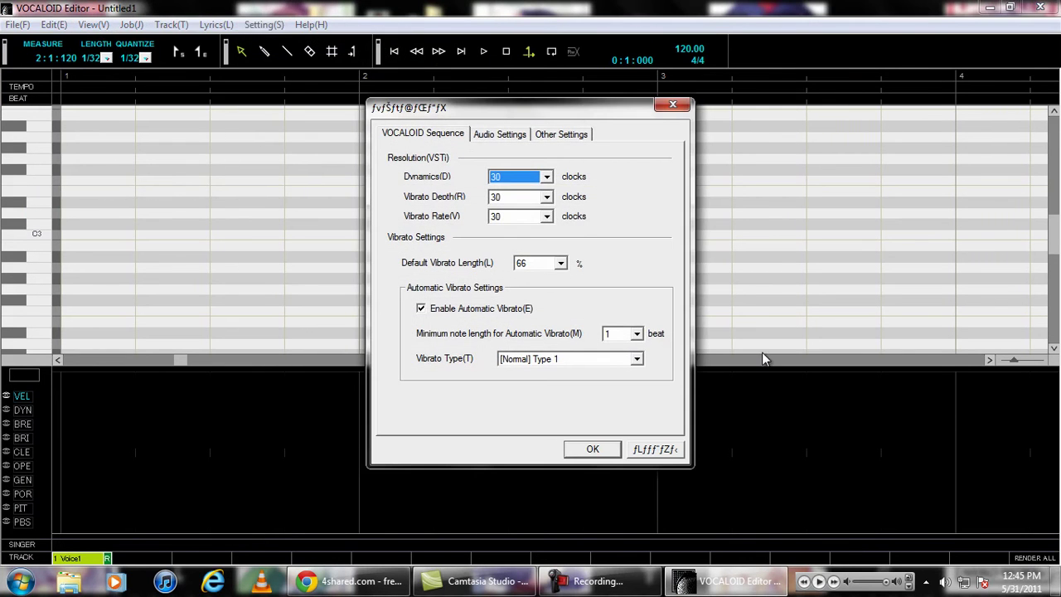
left_click(481, 141)
key("ctrl+Tab")
key("ctrl+Tab")
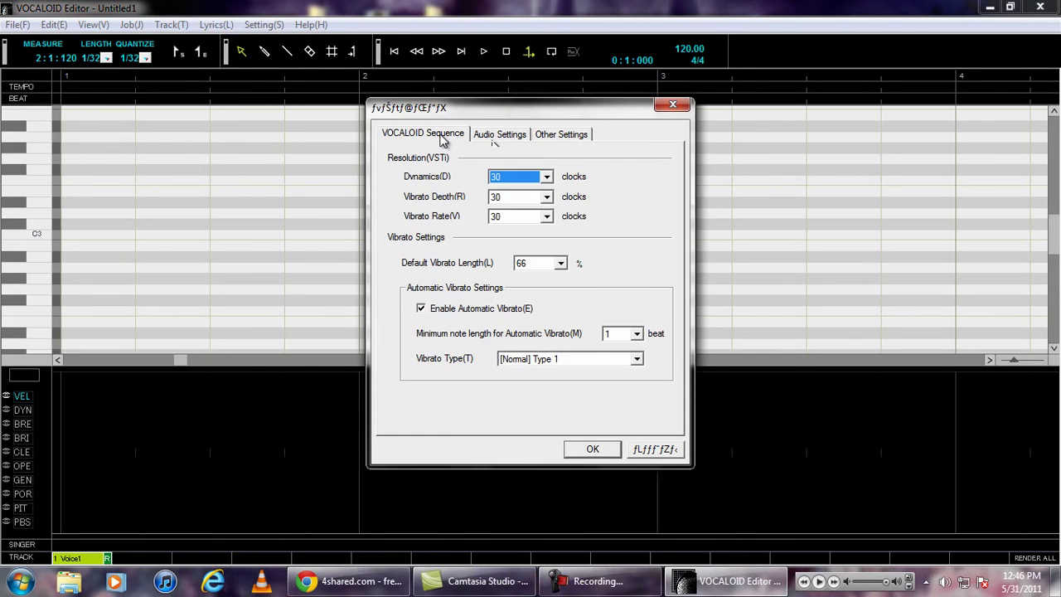
left_click(667, 448)
View Singer Properties and then Preferences again, closing both unchanged
left_click(30, 24)
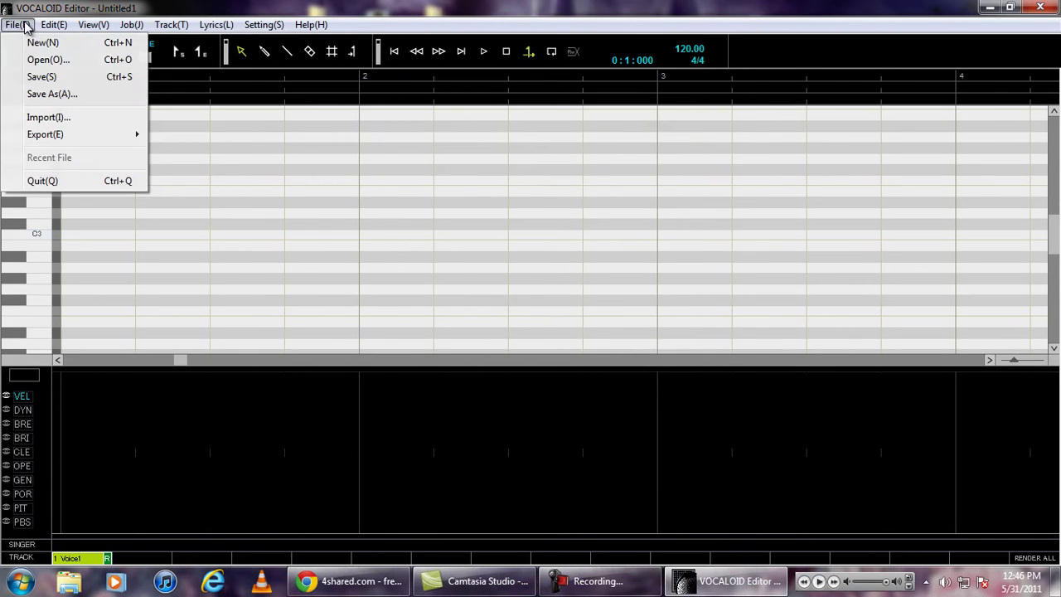
mouse_move(263, 24)
left_click(279, 131)
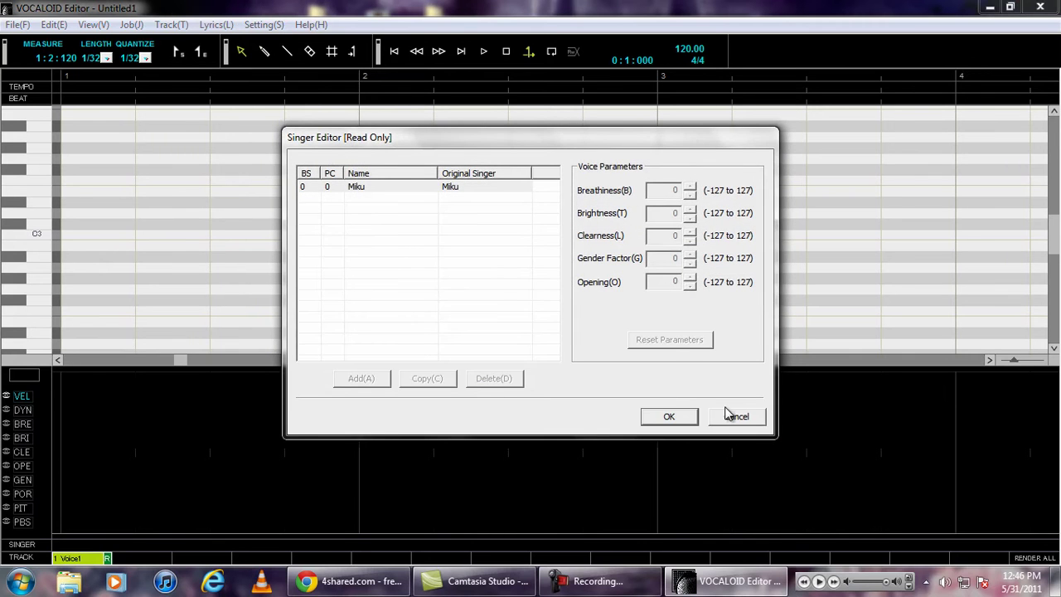
left_click(728, 416)
left_click(264, 25)
left_click(276, 45)
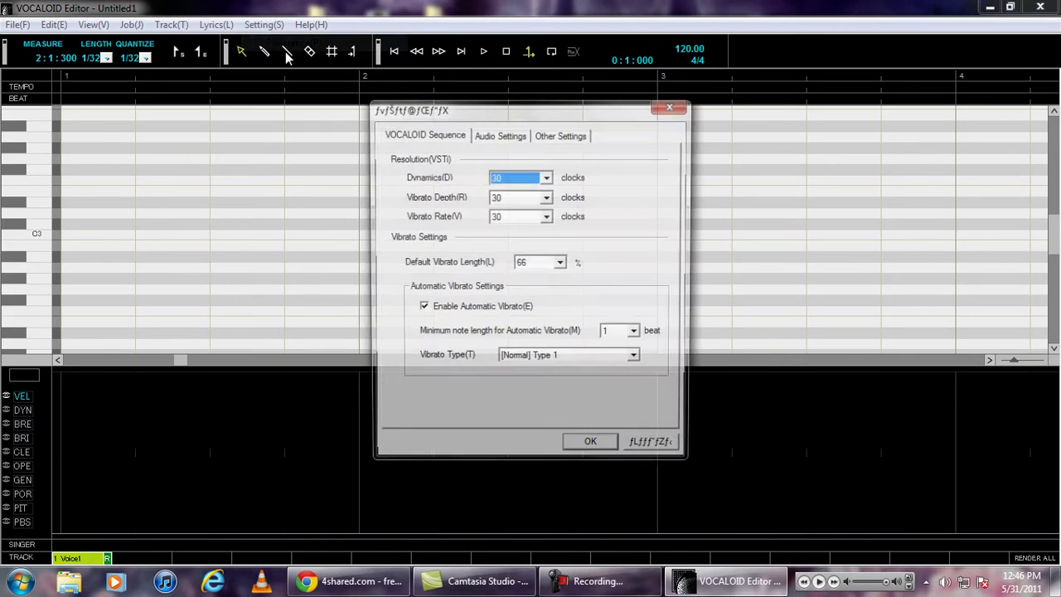
left_click(655, 450)
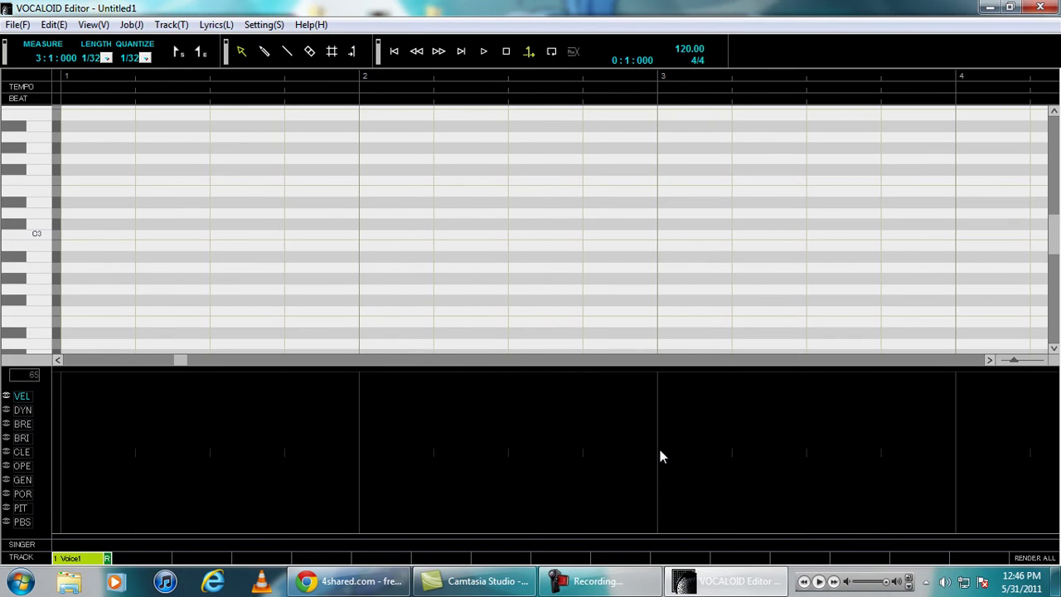
Draw a note on F#3 from measure 1 into measure 2 with the pencil tool and play it back
left_click(264, 52)
left_click_drag(213, 170, 434, 169)
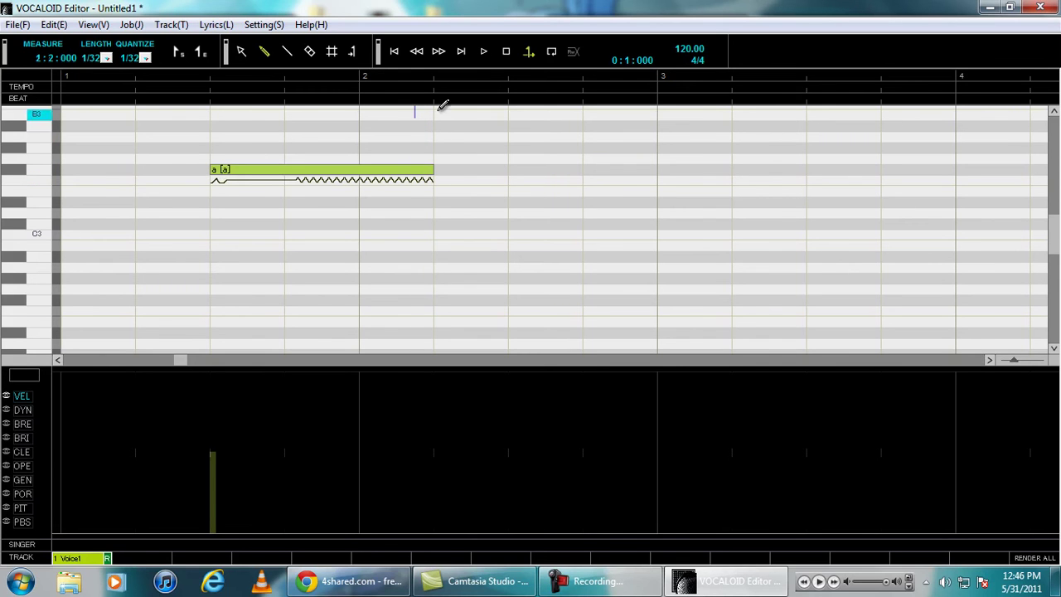
left_click(483, 53)
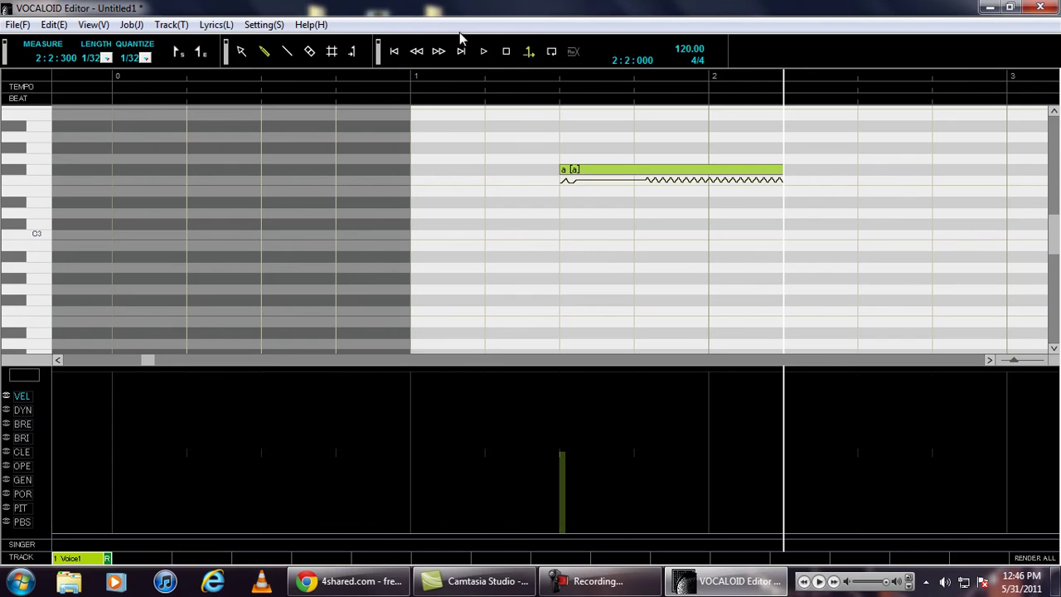
right_click(902, 7)
left_click(798, 6)
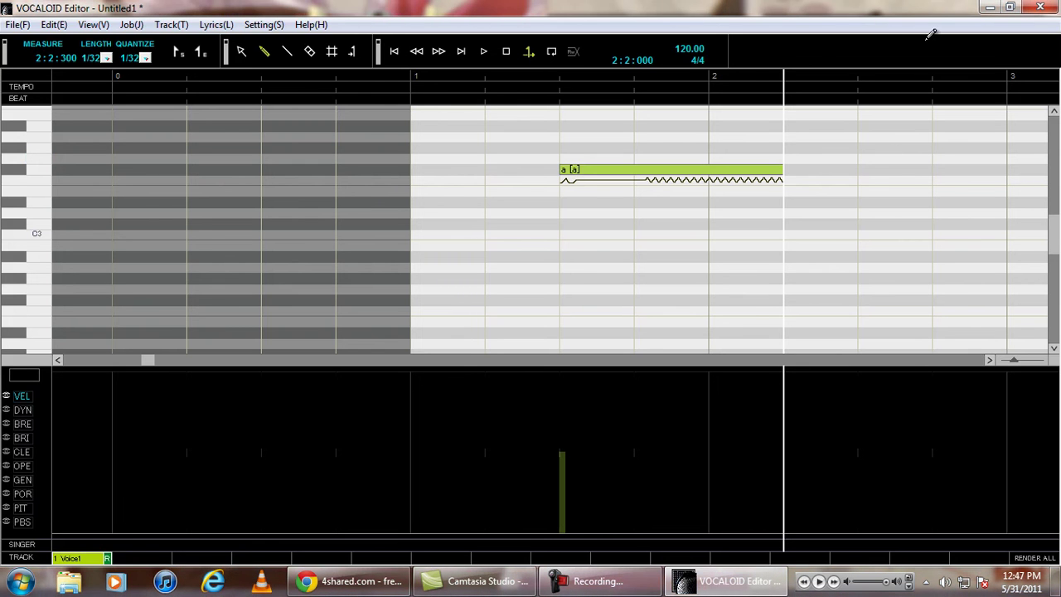
Search Google for 'UTAU' in a new Chrome tab, then minimize Chrome
left_click(348, 580)
left_click(320, 10)
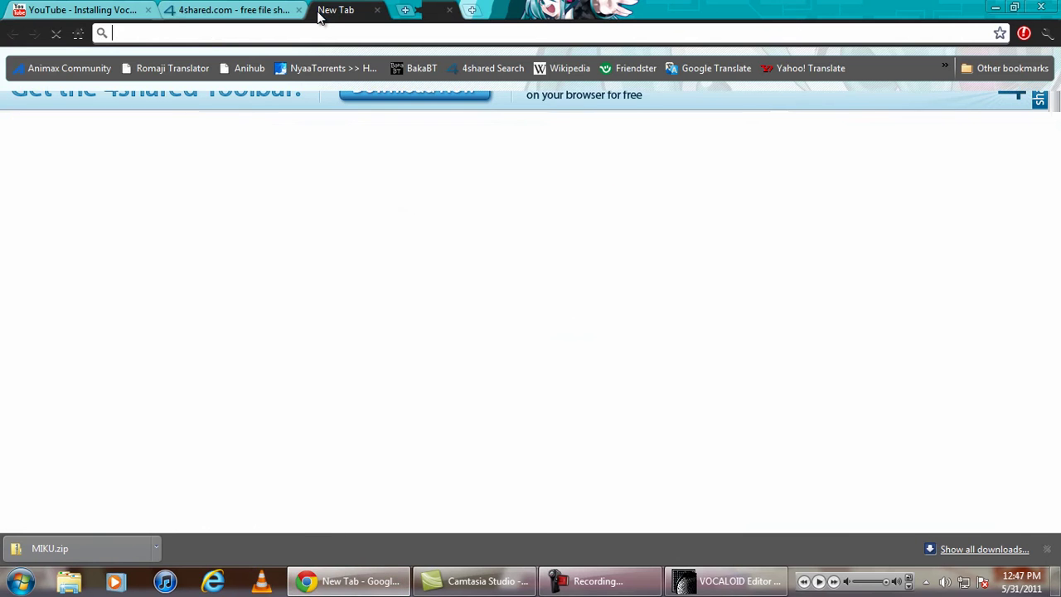
type("UTAU")
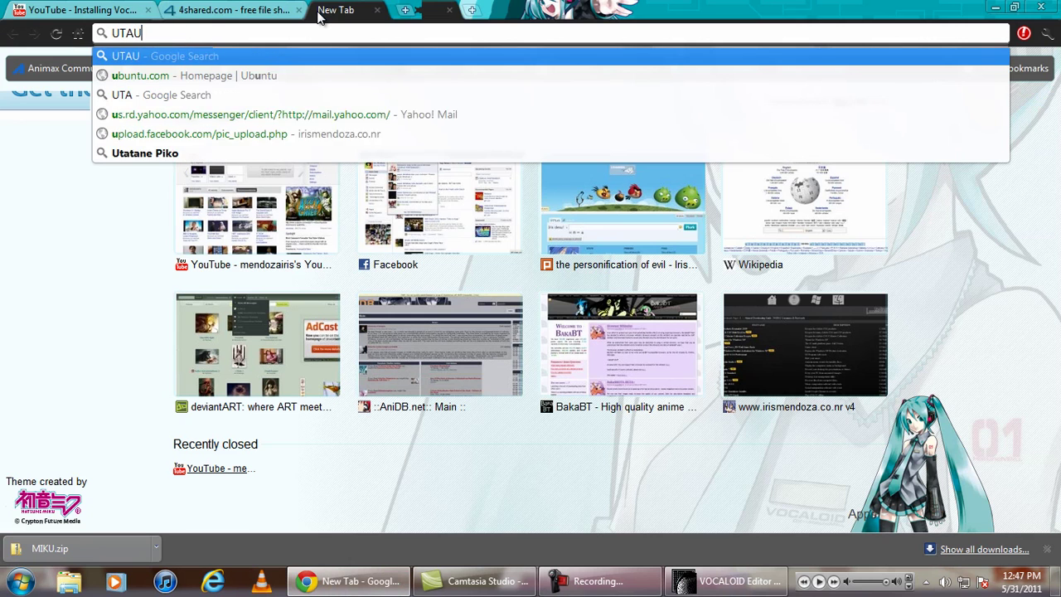
key("Return")
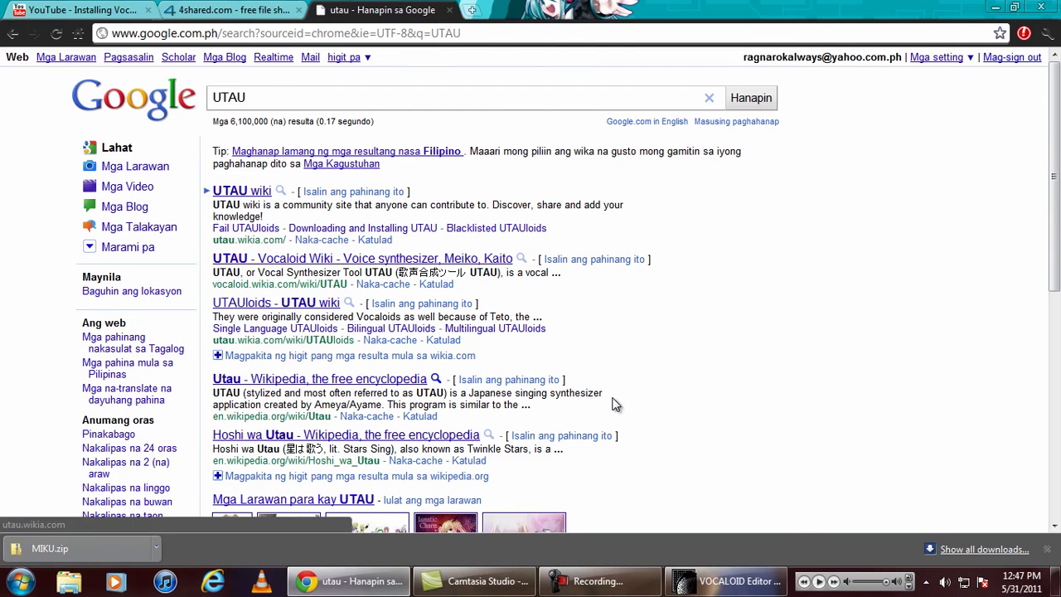
left_click(993, 10)
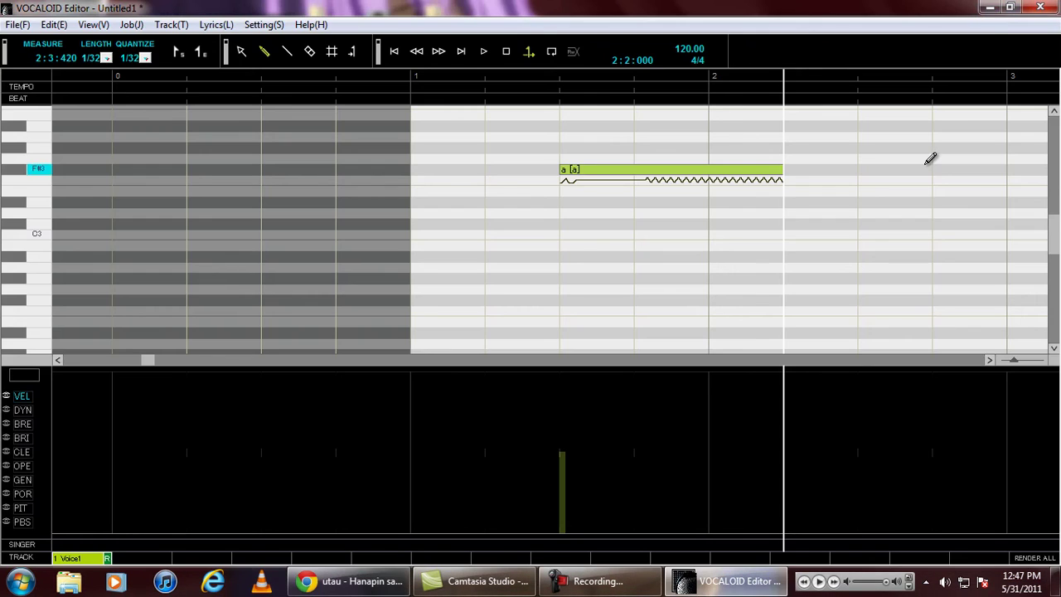